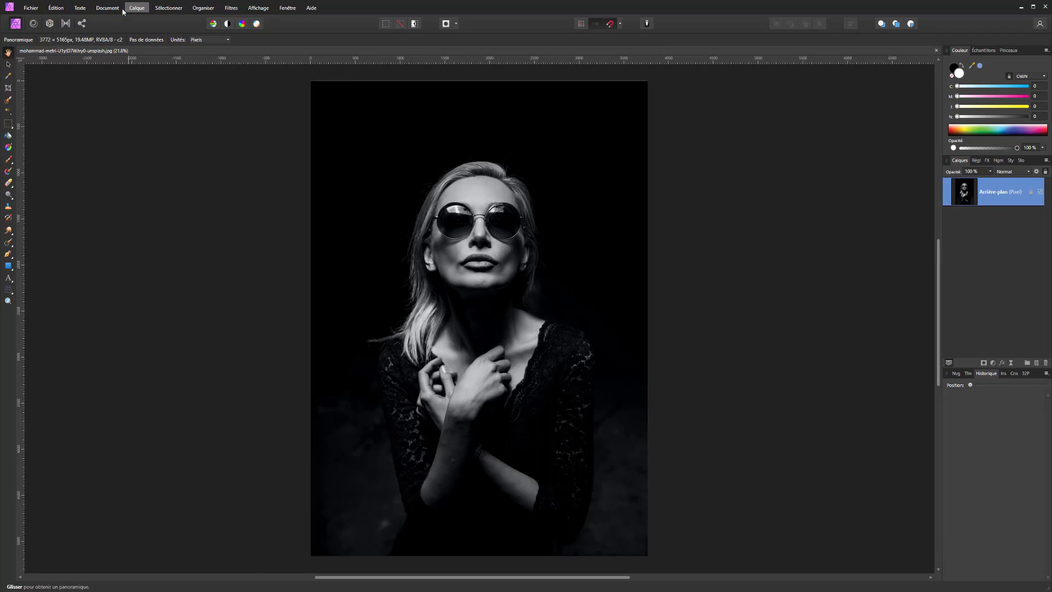
Add a fill layer coloured black with all four CMYK values at 100 and place it beneath the Arrière-plan layer
{"action": "left_click", "coordinate": [130, 11]}
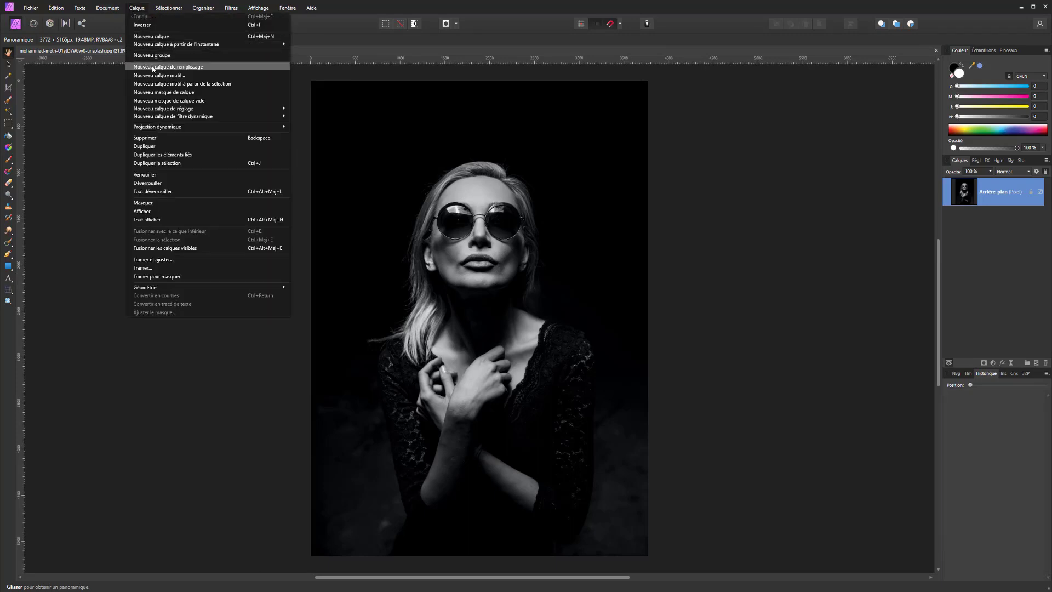
{"action": "left_click", "coordinate": [153, 67]}
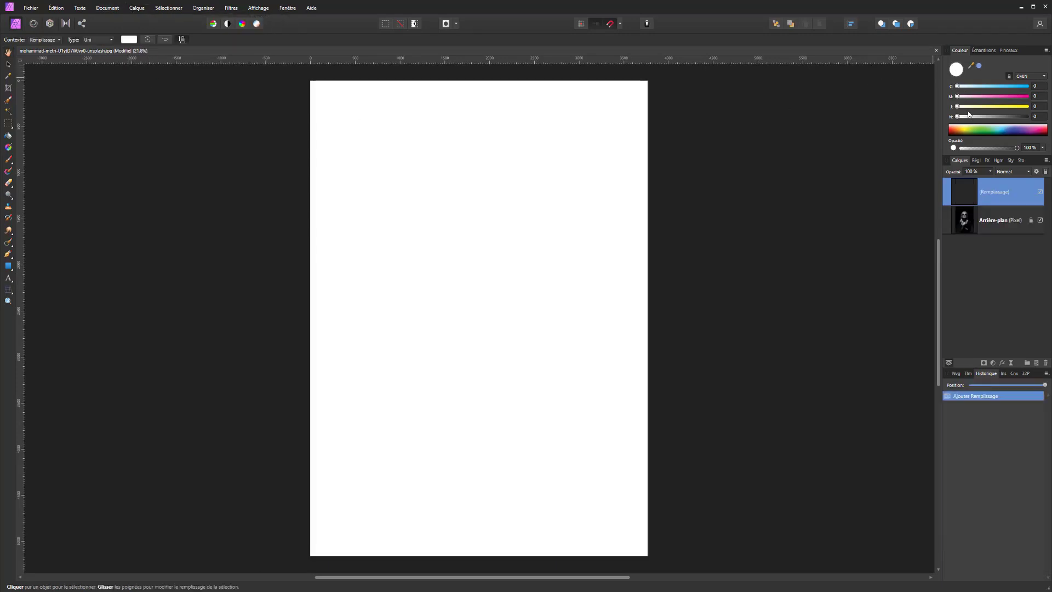
{"action": "left_click_drag", "start_coordinate": [973, 118], "coordinate": [1034, 96]}
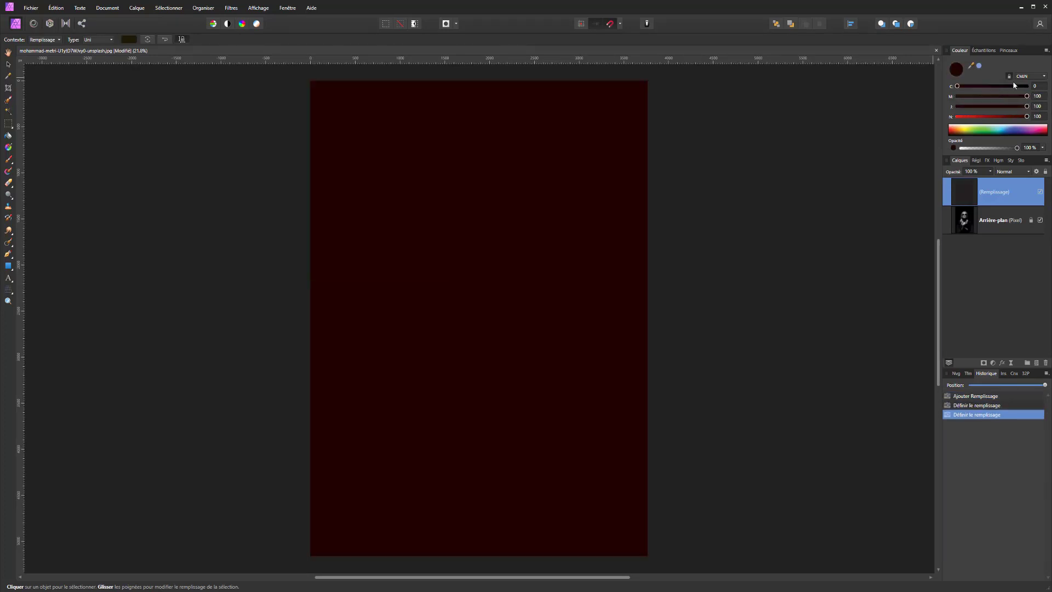
{"action": "left_click", "coordinate": [1014, 86]}
{"action": "left_click", "coordinate": [1027, 86]}
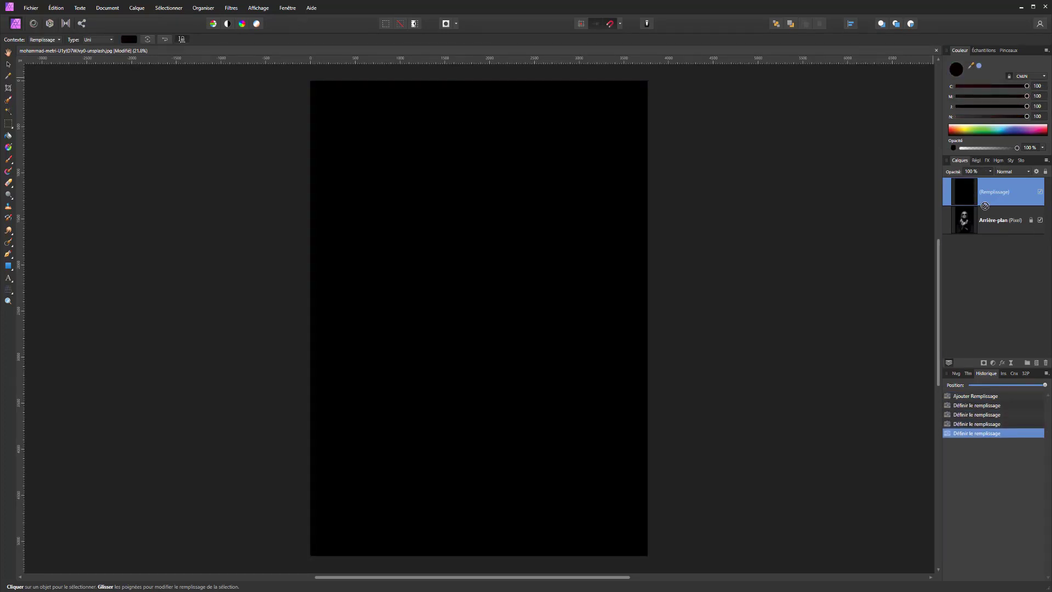
{"action": "left_click_drag", "start_coordinate": [985, 206], "coordinate": [997, 239]}
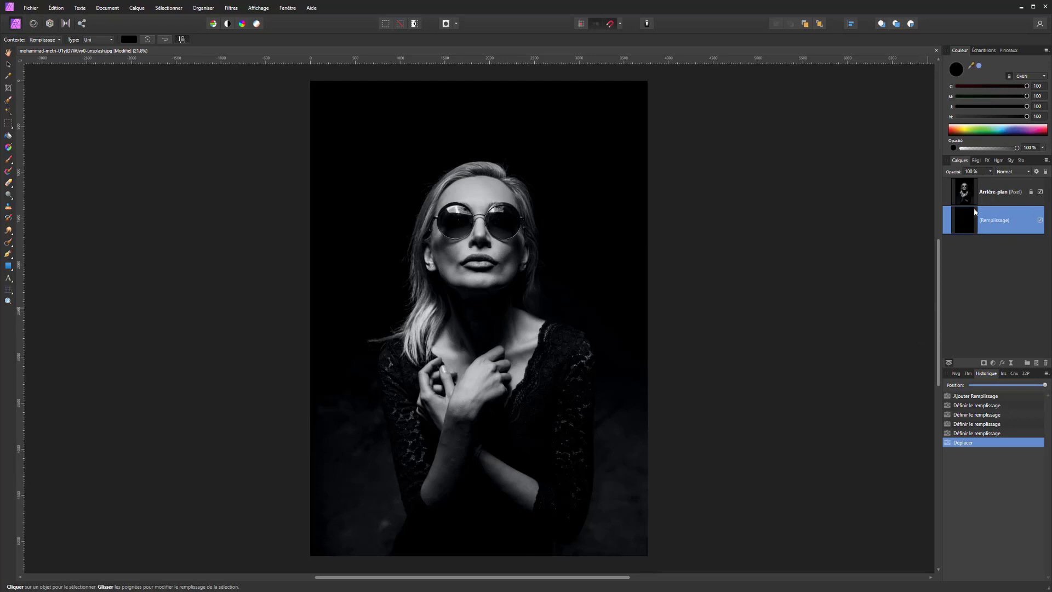
Add a Levels adjustment above the Arrière-plan layer with the black level at 7% and the white level at 82%
{"action": "left_click", "coordinate": [998, 197]}
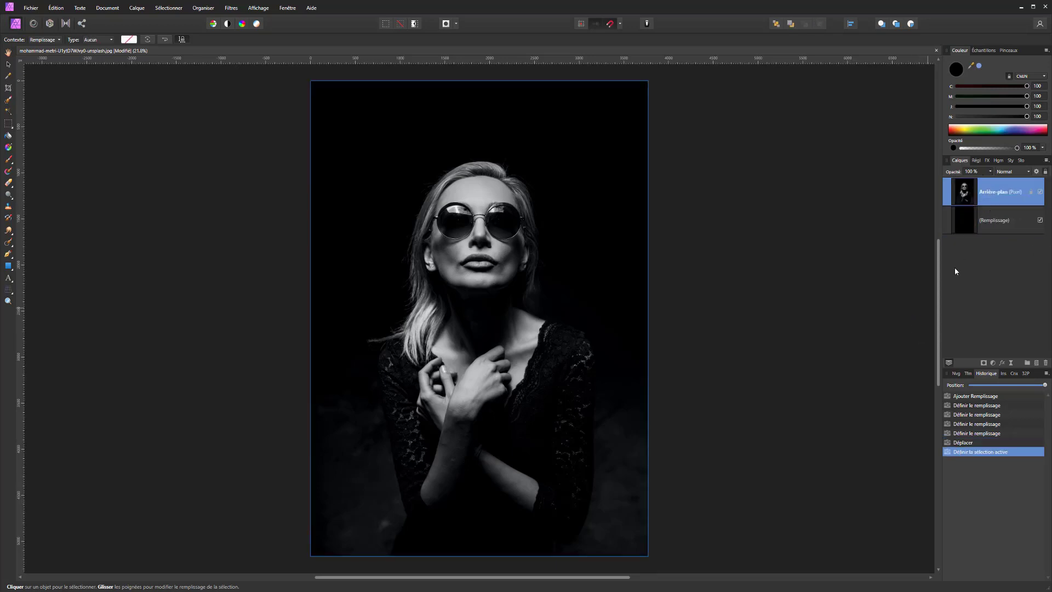
{"action": "left_click", "coordinate": [992, 363]}
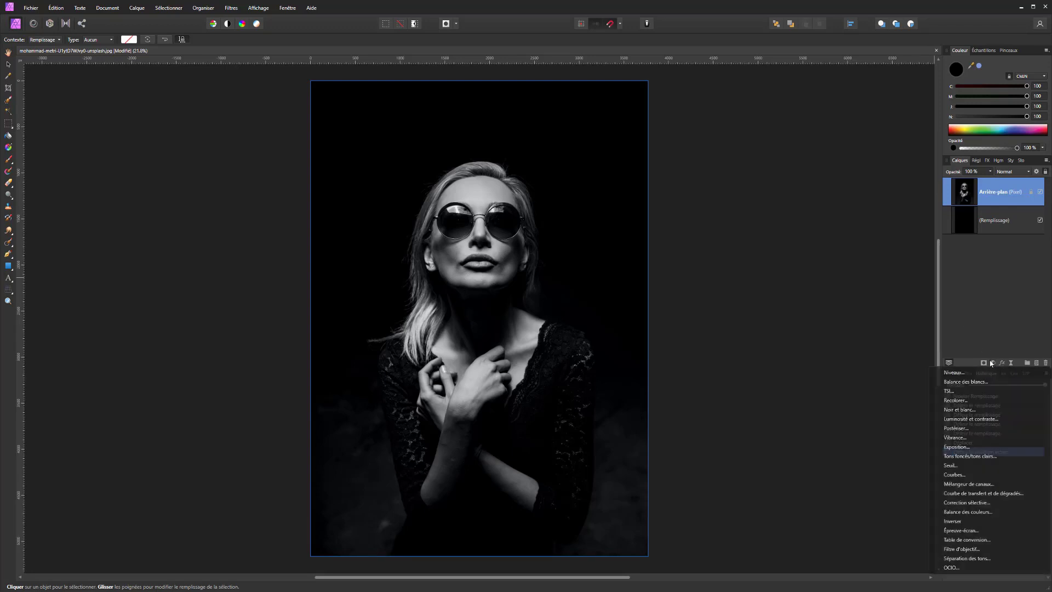
{"action": "left_click", "coordinate": [968, 375]}
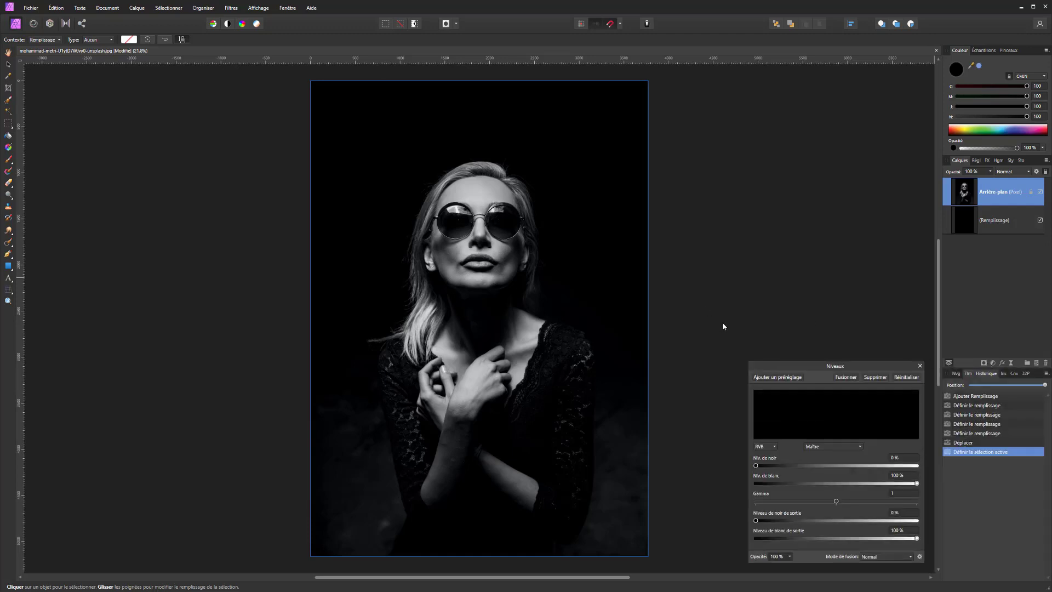
{"action": "left_click_drag", "start_coordinate": [756, 467], "coordinate": [771, 470]}
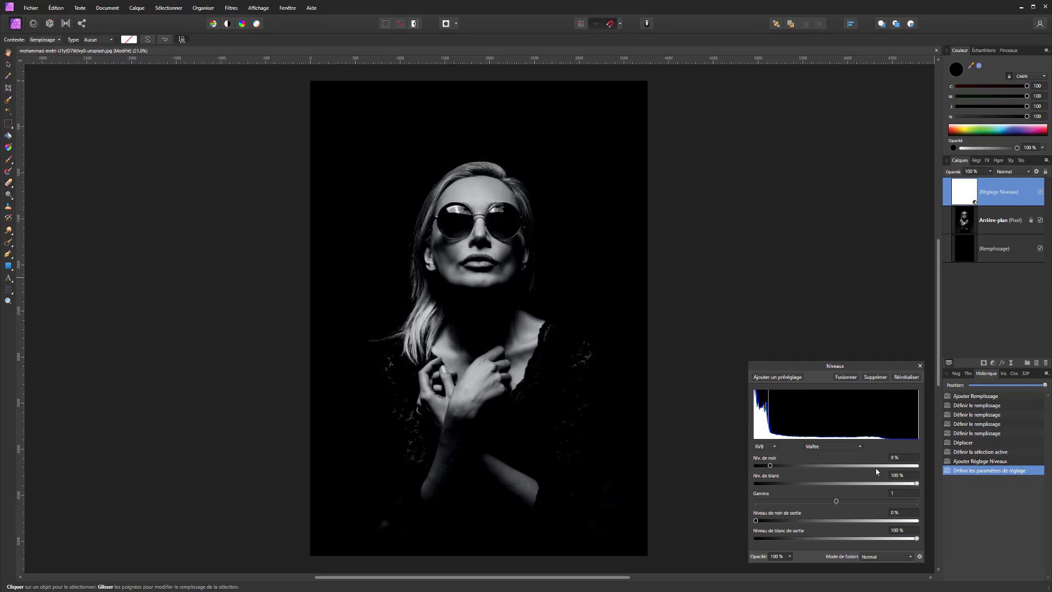
{"action": "left_click_drag", "start_coordinate": [916, 483], "coordinate": [887, 484]}
{"action": "left_click_drag", "start_coordinate": [770, 466], "coordinate": [769, 467]}
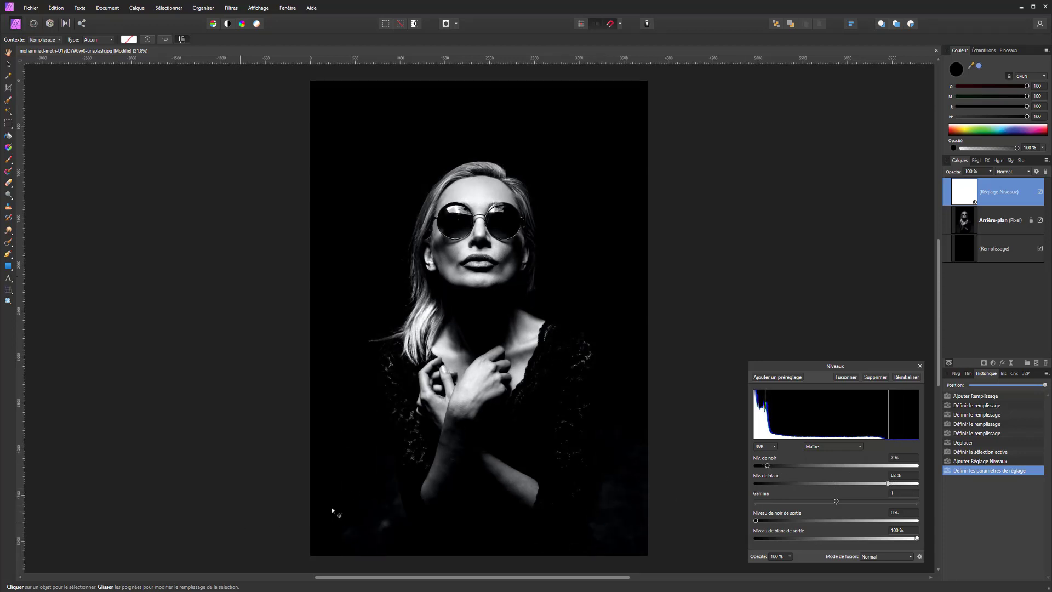
Nest the Levels adjustment inside the Arrière-plan layer, check its visibility and close its settings
{"action": "left_click", "coordinate": [965, 193]}
{"action": "mouse_move", "coordinate": [979, 212]}
{"action": "left_mouse_down"}
{"action": "mouse_move", "coordinate": [974, 233]}
{"action": "mouse_move", "coordinate": [973, 222]}
{"action": "left_mouse_up"}
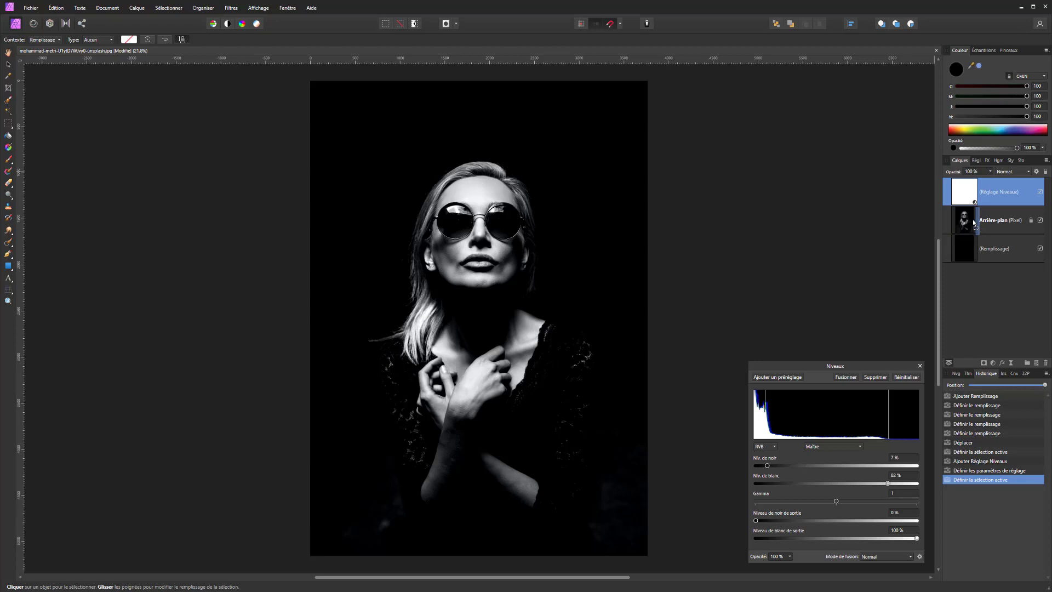
{"action": "left_click_drag", "start_coordinate": [972, 219], "coordinate": [972, 219]}
{"action": "left_click", "coordinate": [1040, 192]}
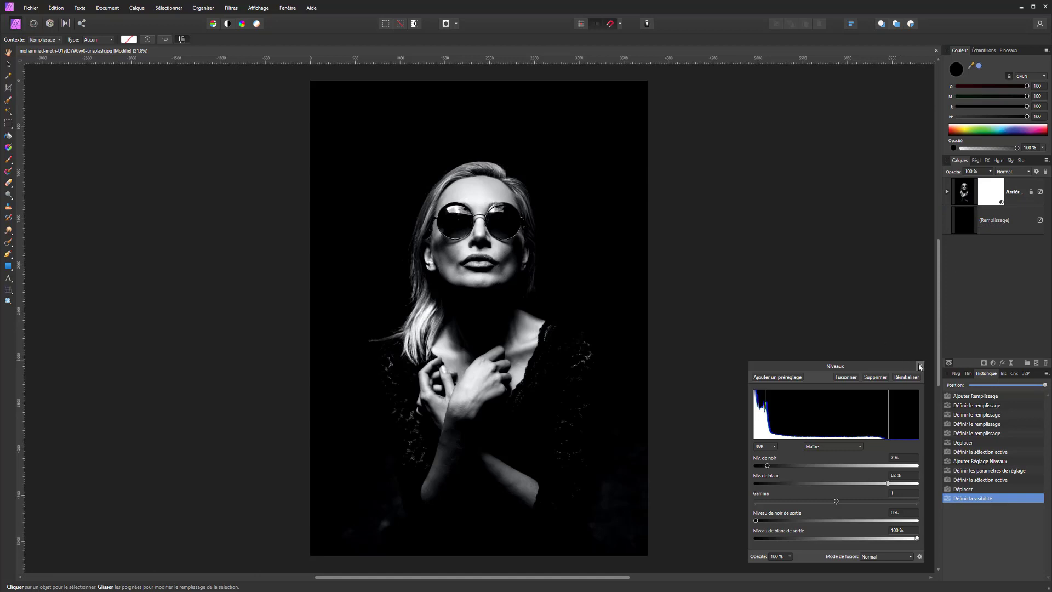
{"action": "left_click", "coordinate": [920, 366]}
Add a layer mask to the Arrière-plan layer and make the mask the active target
{"action": "left_click", "coordinate": [961, 193]}
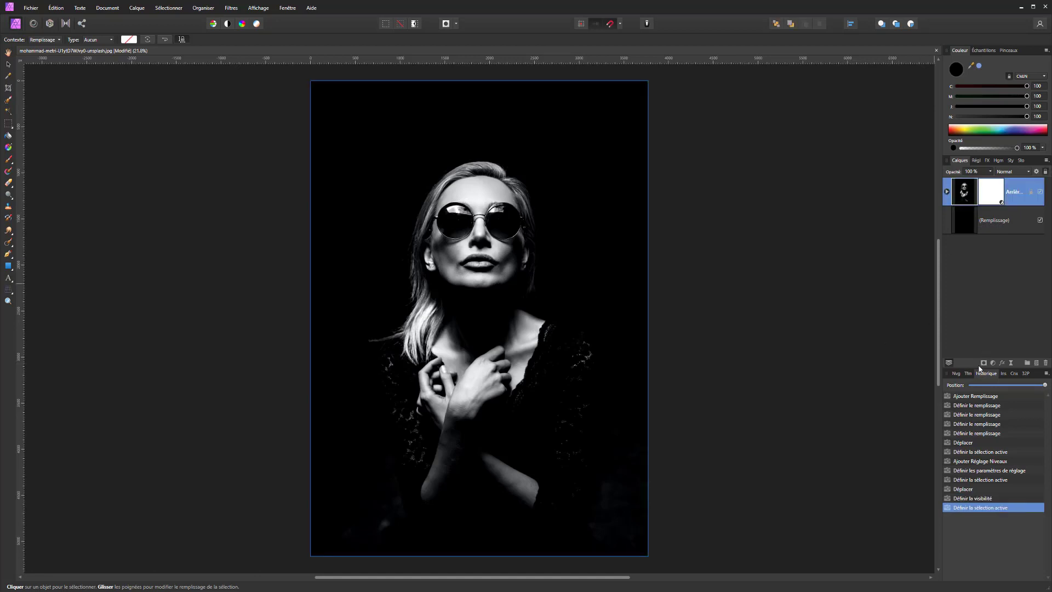
{"action": "left_click", "coordinate": [984, 363]}
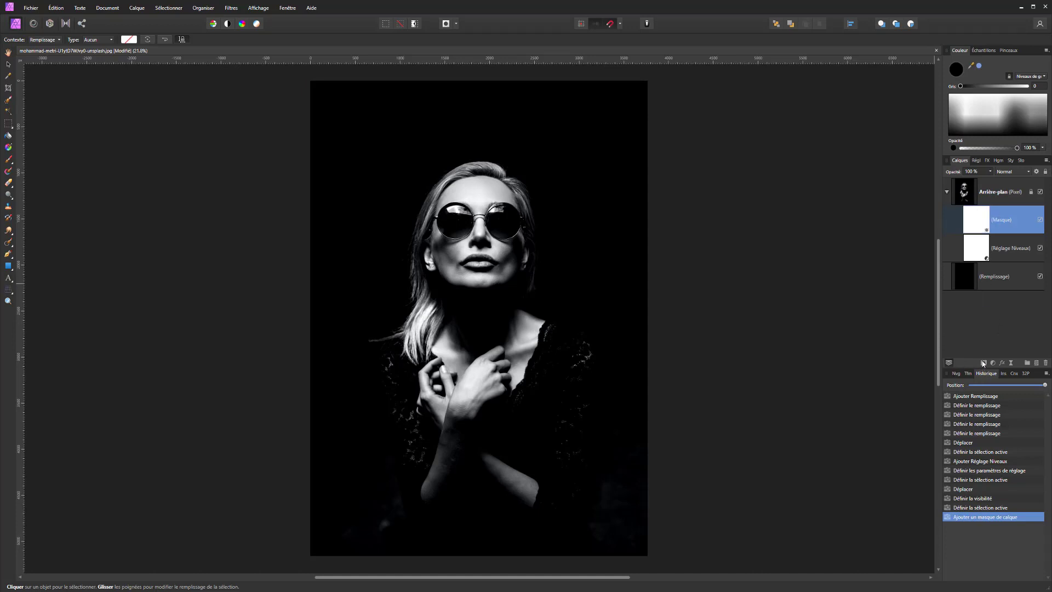
{"action": "left_click", "coordinate": [983, 217]}
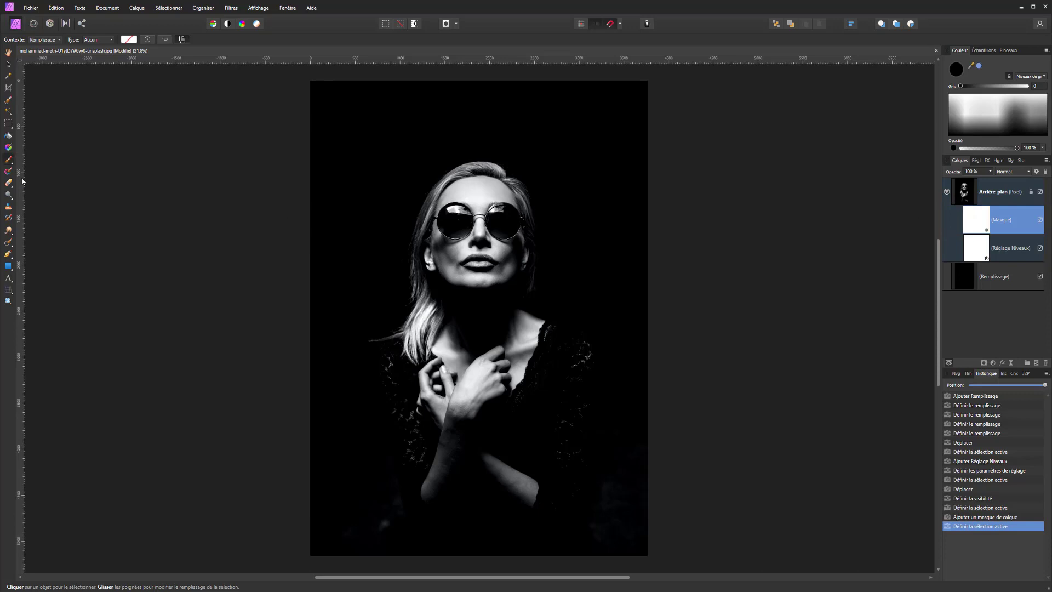
Hide parts of the woman's face by painting black on the mask with the Brush tool
{"action": "left_click", "coordinate": [8, 159]}
{"action": "left_click", "coordinate": [485, 226]}
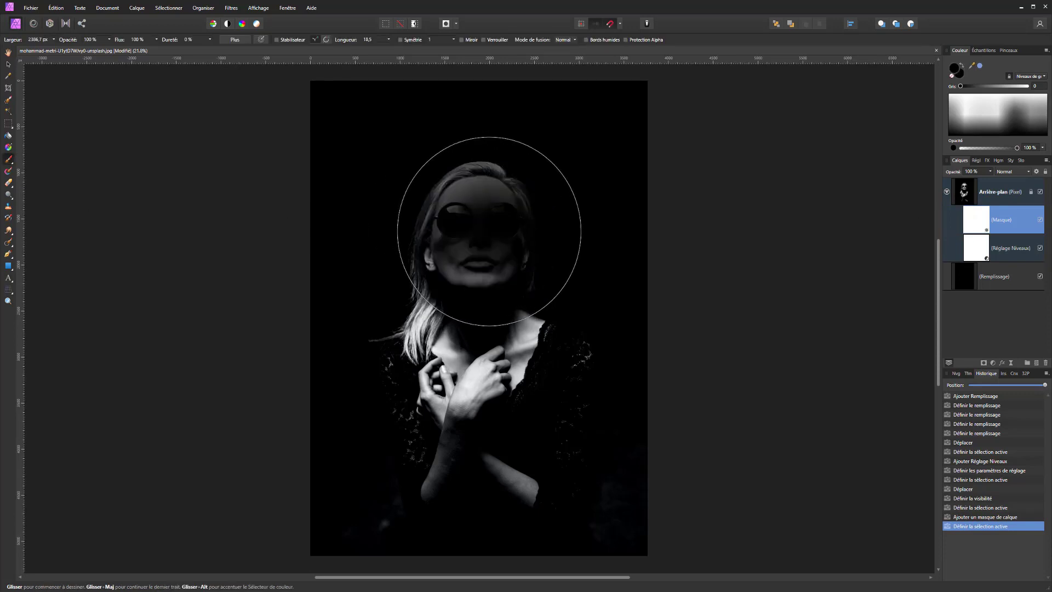
{"action": "mouse_move", "coordinate": [481, 227]}
{"action": "left_mouse_down"}
{"action": "mouse_move", "coordinate": [497, 236]}
{"action": "mouse_move", "coordinate": [489, 251]}
{"action": "mouse_move", "coordinate": [529, 241]}
{"action": "mouse_move", "coordinate": [472, 260]}
{"action": "left_mouse_up"}
{"action": "mouse_move", "coordinate": [510, 175]}
{"action": "left_mouse_down"}
{"action": "mouse_move", "coordinate": [469, 194]}
{"action": "mouse_move", "coordinate": [446, 216]}
{"action": "left_mouse_up"}
{"action": "mouse_move", "coordinate": [502, 235]}
{"action": "left_mouse_down"}
{"action": "mouse_move", "coordinate": [491, 279]}
{"action": "mouse_move", "coordinate": [457, 290]}
{"action": "mouse_move", "coordinate": [461, 313]}
{"action": "mouse_move", "coordinate": [477, 271]}
{"action": "mouse_move", "coordinate": [457, 217]}
{"action": "mouse_move", "coordinate": [493, 244]}
{"action": "left_mouse_up"}
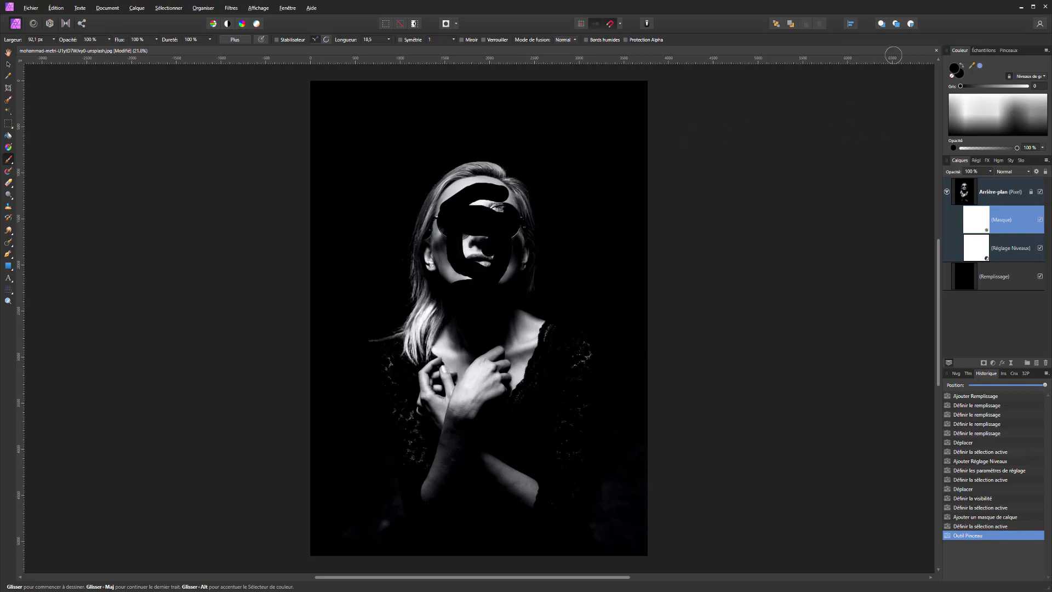
Set the brush colour to white and paint over the hidden parts of the face on the mask
{"action": "left_click_drag", "start_coordinate": [971, 86], "coordinate": [1027, 86]}
{"action": "left_click", "coordinate": [467, 195]}
{"action": "mouse_move", "coordinate": [454, 192]}
{"action": "left_mouse_down"}
{"action": "mouse_move", "coordinate": [517, 188]}
{"action": "mouse_move", "coordinate": [443, 206]}
{"action": "mouse_move", "coordinate": [546, 217]}
{"action": "mouse_move", "coordinate": [420, 223]}
{"action": "mouse_move", "coordinate": [529, 223]}
{"action": "mouse_move", "coordinate": [434, 249]}
{"action": "mouse_move", "coordinate": [510, 230]}
{"action": "mouse_move", "coordinate": [433, 233]}
{"action": "mouse_move", "coordinate": [533, 238]}
{"action": "mouse_move", "coordinate": [414, 256]}
{"action": "mouse_move", "coordinate": [453, 290]}
{"action": "left_mouse_up"}
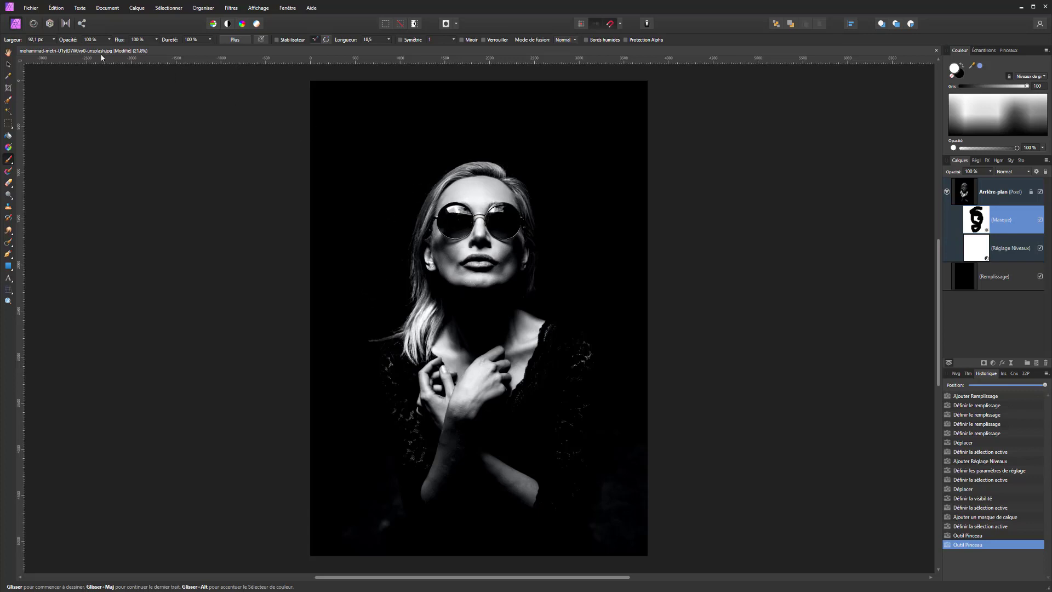
Set the brush width to 10 px and dab white on the mask over the forehead
{"action": "left_click_drag", "start_coordinate": [51, 44], "coordinate": [33, 52]}
{"action": "left_click", "coordinate": [457, 183]}
{"action": "left_click", "coordinate": [458, 184]}
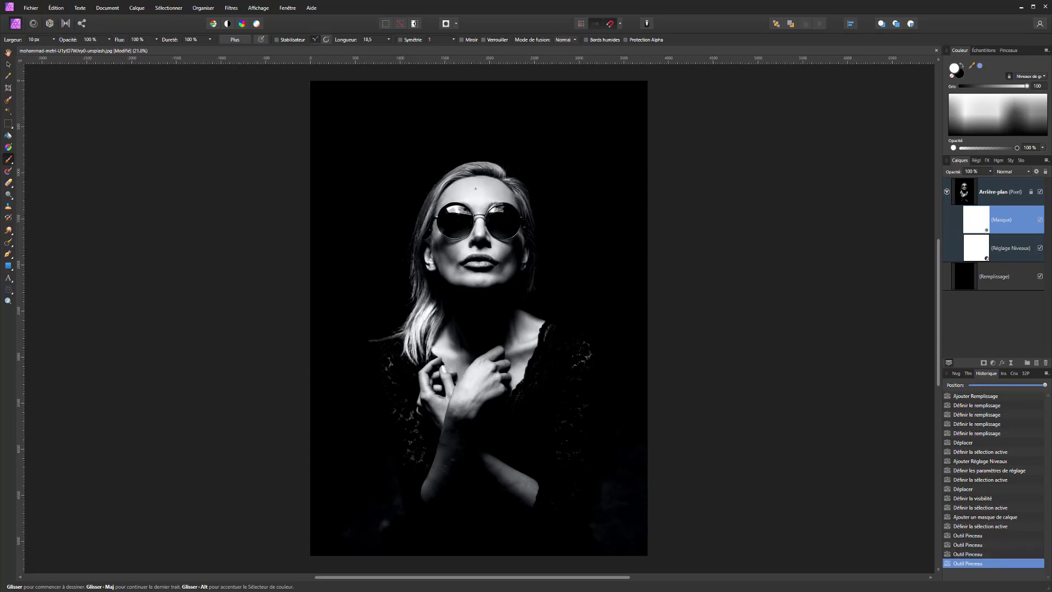
{"action": "key", "text": "x"}
{"action": "left_click_drag", "start_coordinate": [480, 188], "coordinate": [474, 191]}
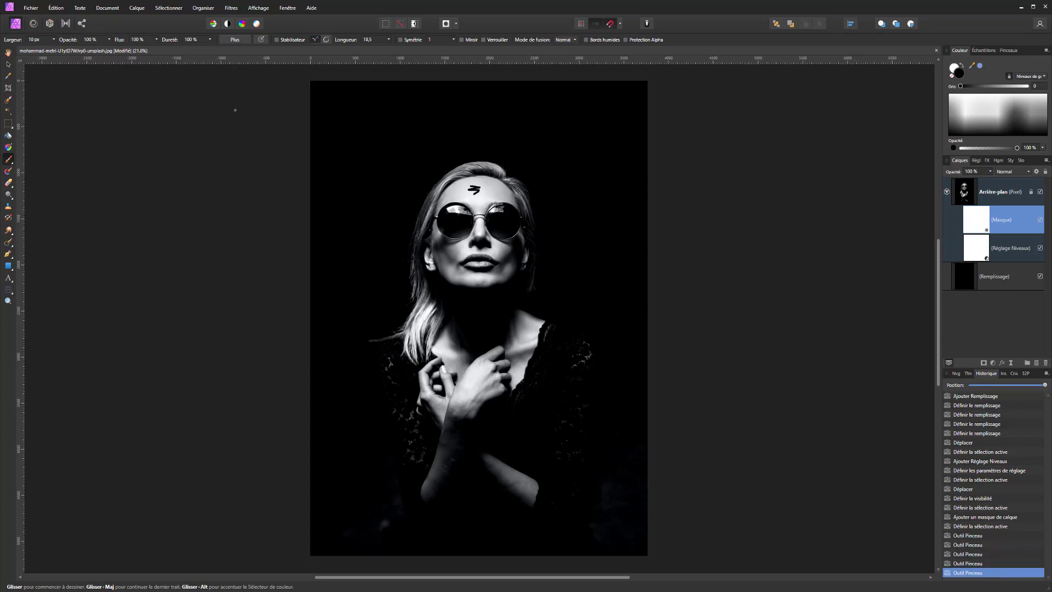
{"action": "key", "text": "ctrl+z"}
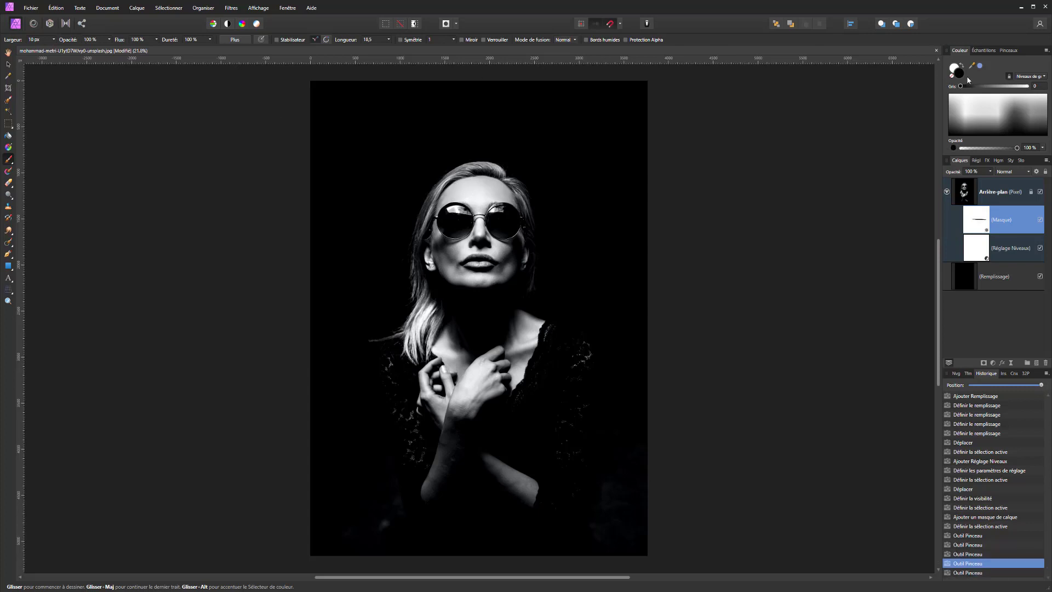
{"action": "key", "text": "x"}
Invert the Arrière-plan layer's mask, toggle its visibility and keep the mask active for painting
{"action": "left_click", "coordinate": [975, 223]}
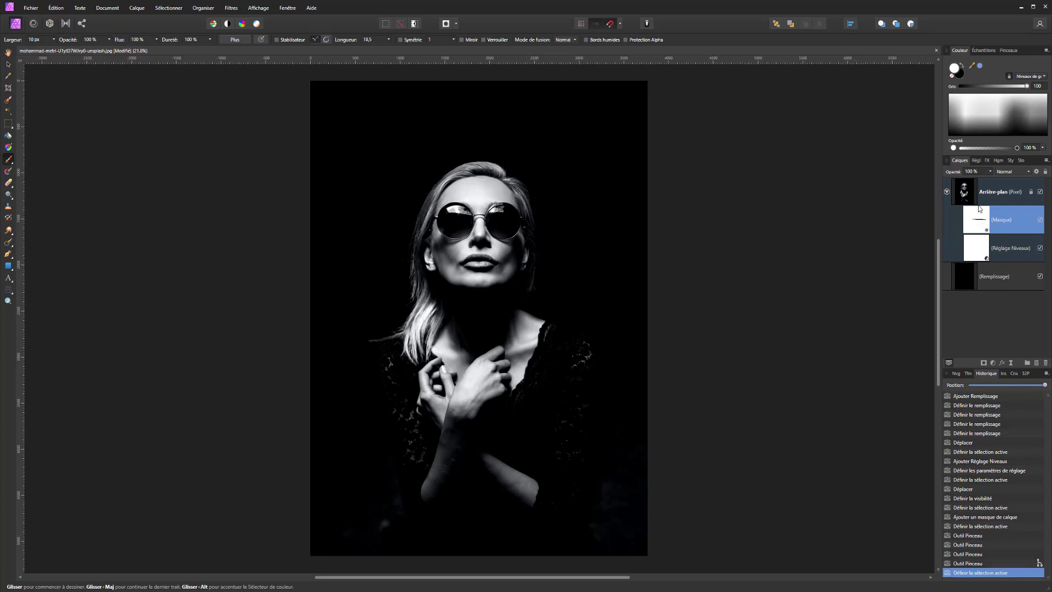
{"action": "key", "text": "ctrl+i"}
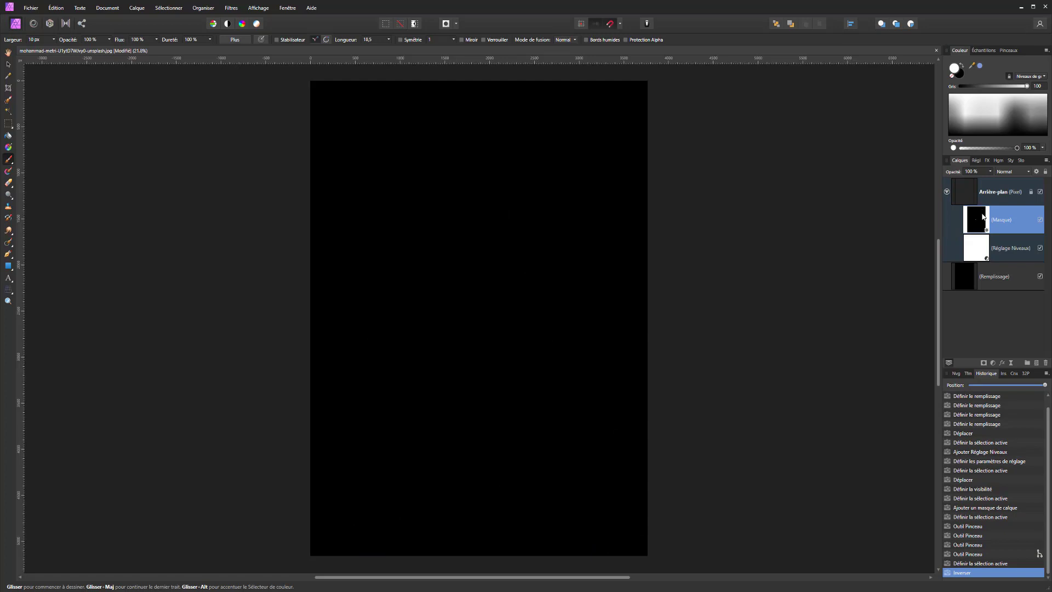
{"action": "left_click", "coordinate": [1041, 220]}
{"action": "left_click", "coordinate": [1040, 220]}
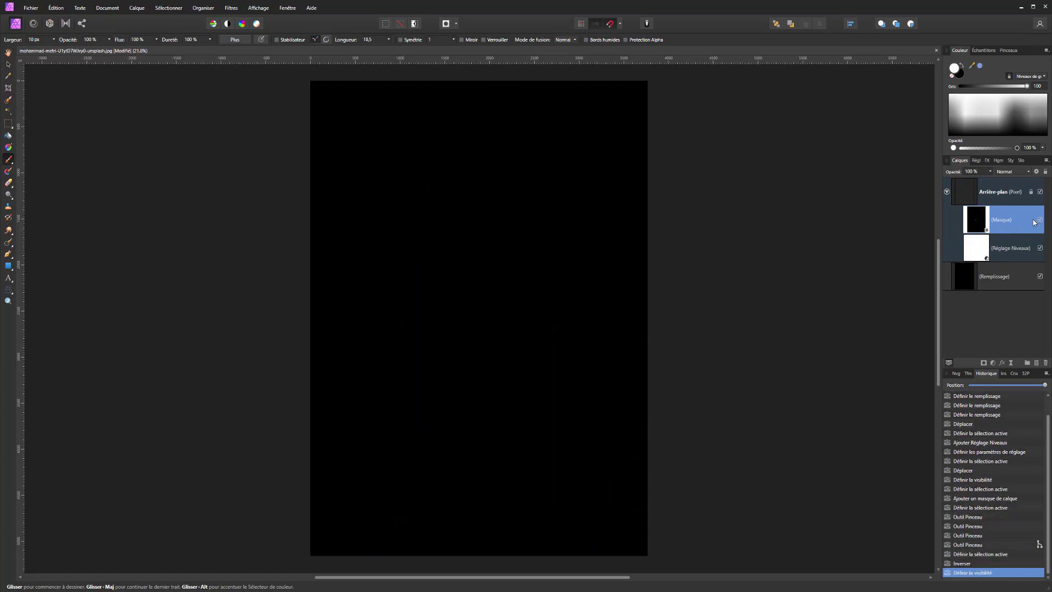
{"action": "left_click", "coordinate": [990, 220]}
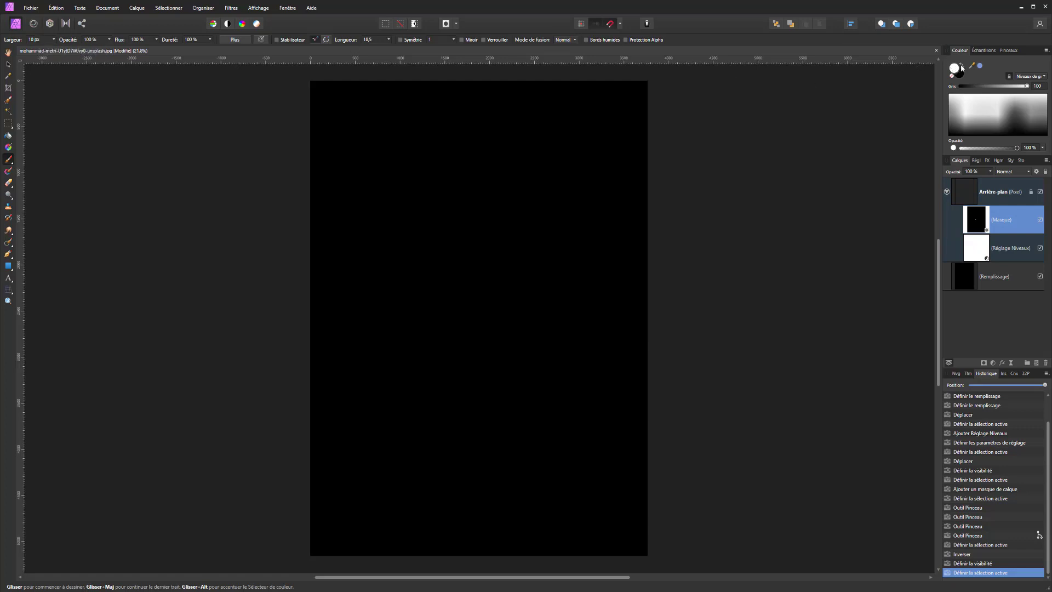
Paint crisscrossing white 10 px strokes on the mask across the woman's face and the hair at its sides
{"action": "mouse_move", "coordinate": [469, 227]}
{"action": "left_mouse_down"}
{"action": "mouse_move", "coordinate": [518, 267]}
{"action": "mouse_move", "coordinate": [501, 200]}
{"action": "mouse_move", "coordinate": [526, 233]}
{"action": "mouse_move", "coordinate": [496, 251]}
{"action": "mouse_move", "coordinate": [449, 211]}
{"action": "mouse_move", "coordinate": [493, 213]}
{"action": "left_mouse_up"}
{"action": "mouse_move", "coordinate": [528, 250]}
{"action": "left_mouse_down"}
{"action": "mouse_move", "coordinate": [513, 192]}
{"action": "mouse_move", "coordinate": [428, 235]}
{"action": "mouse_move", "coordinate": [508, 181]}
{"action": "mouse_move", "coordinate": [445, 213]}
{"action": "mouse_move", "coordinate": [481, 181]}
{"action": "mouse_move", "coordinate": [501, 183]}
{"action": "mouse_move", "coordinate": [426, 239]}
{"action": "mouse_move", "coordinate": [446, 270]}
{"action": "mouse_move", "coordinate": [488, 282]}
{"action": "mouse_move", "coordinate": [457, 253]}
{"action": "mouse_move", "coordinate": [499, 263]}
{"action": "mouse_move", "coordinate": [506, 221]}
{"action": "mouse_move", "coordinate": [537, 235]}
{"action": "mouse_move", "coordinate": [492, 276]}
{"action": "mouse_move", "coordinate": [414, 262]}
{"action": "mouse_move", "coordinate": [442, 192]}
{"action": "mouse_move", "coordinate": [433, 193]}
{"action": "mouse_move", "coordinate": [529, 215]}
{"action": "left_mouse_up"}
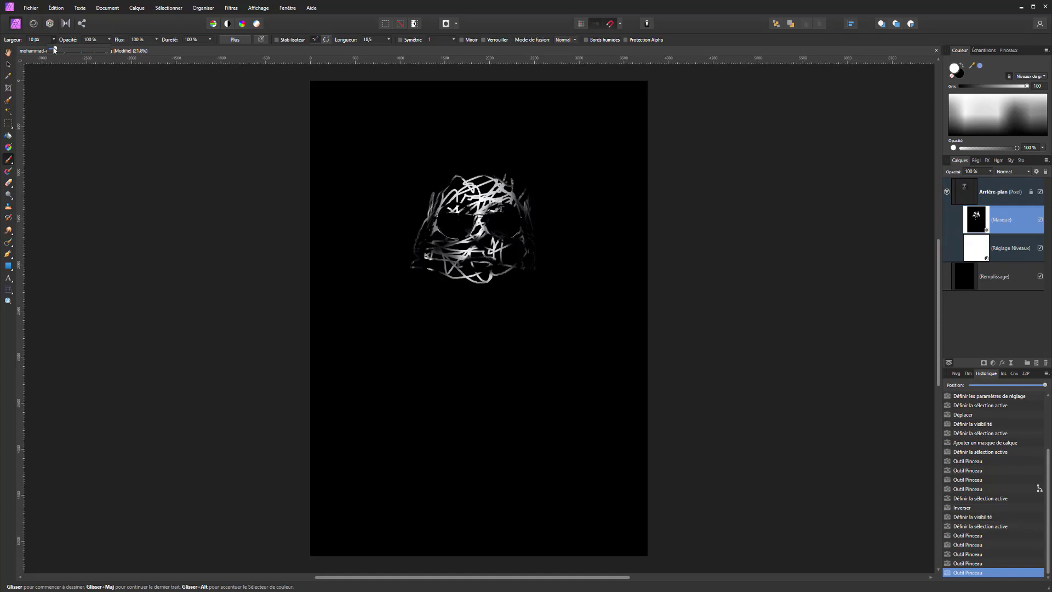
Reduce the brush width to 2 px and paint fine white lines on the mask over the hair, face and area below the chin
{"action": "key", "text": "bracketleft"}
{"action": "key", "text": "bracketleft"}
{"action": "key", "text": "bracketleft"}
{"action": "key", "text": "bracketleft"}
{"action": "key", "text": "bracketleft"}
{"action": "key", "text": "bracketleft"}
{"action": "key", "text": "bracketleft"}
{"action": "key", "text": "bracketleft"}
{"action": "left_click", "coordinate": [455, 185]}
{"action": "left_click", "coordinate": [455, 185]}
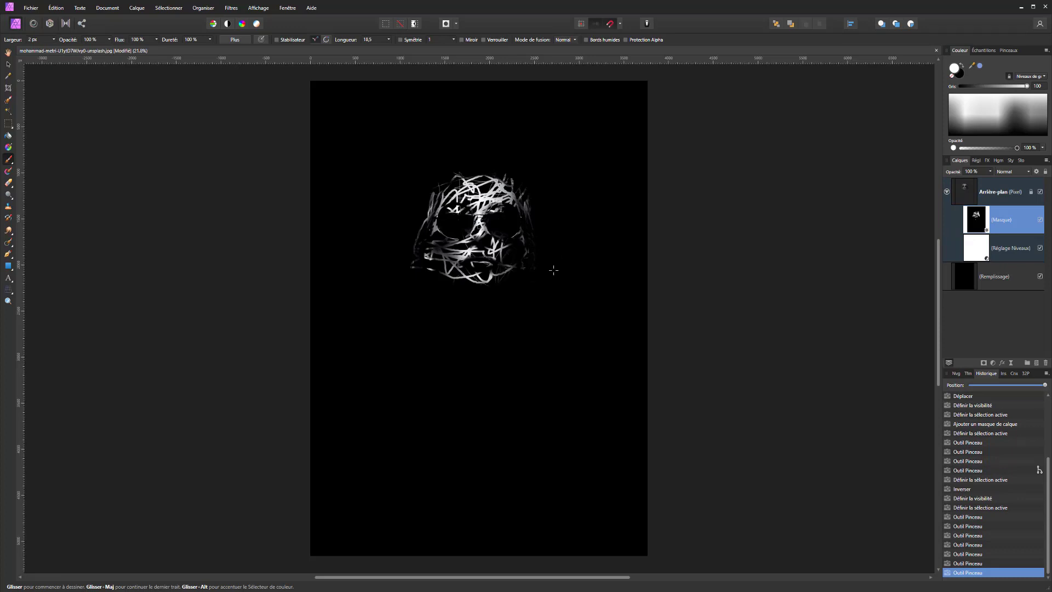
{"action": "left_click_drag", "start_coordinate": [428, 294], "coordinate": [437, 316]}
{"action": "left_click_drag", "start_coordinate": [473, 173], "coordinate": [497, 160]}
{"action": "left_click_drag", "start_coordinate": [468, 227], "coordinate": [476, 227]}
Undo the stroke over the top of the hair and repaint that area on the mask with a 10 px brush
{"action": "left_click_drag", "start_coordinate": [469, 169], "coordinate": [504, 172]}
{"action": "key", "text": "ctrl+z"}
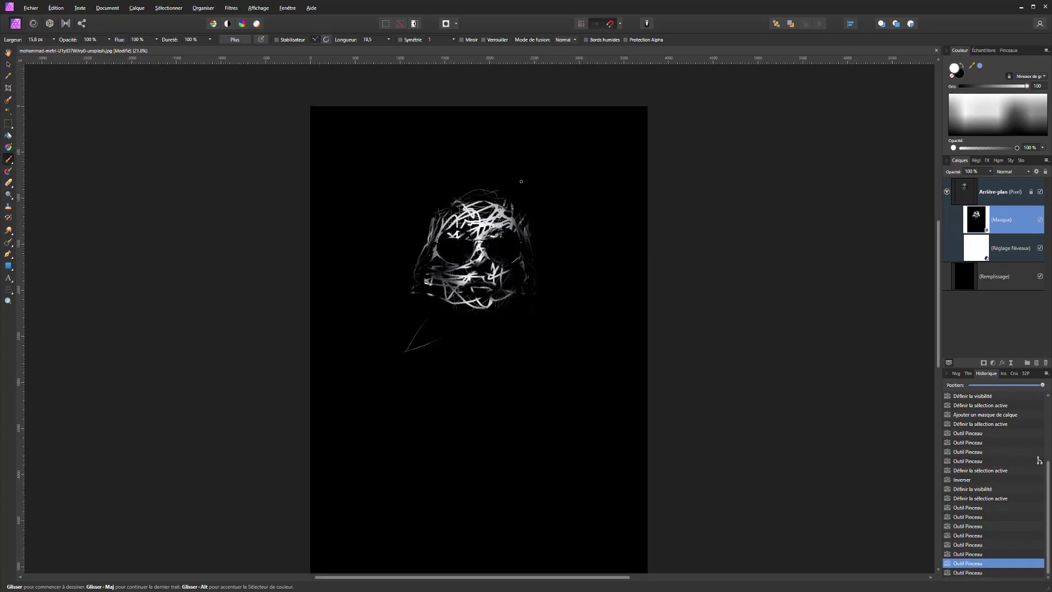
{"action": "scroll", "coordinate": [499, 218], "scroll_direction": "up", "scroll_amount": 2}
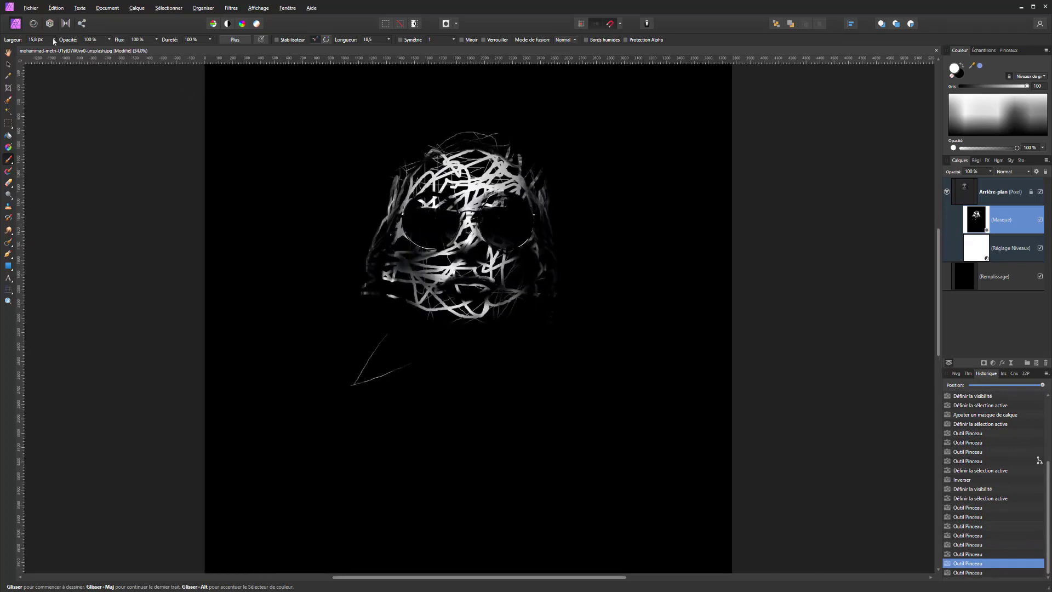
{"action": "key", "text": "bracketleft"}
{"action": "key", "text": "bracketleft"}
{"action": "key", "text": "bracketleft"}
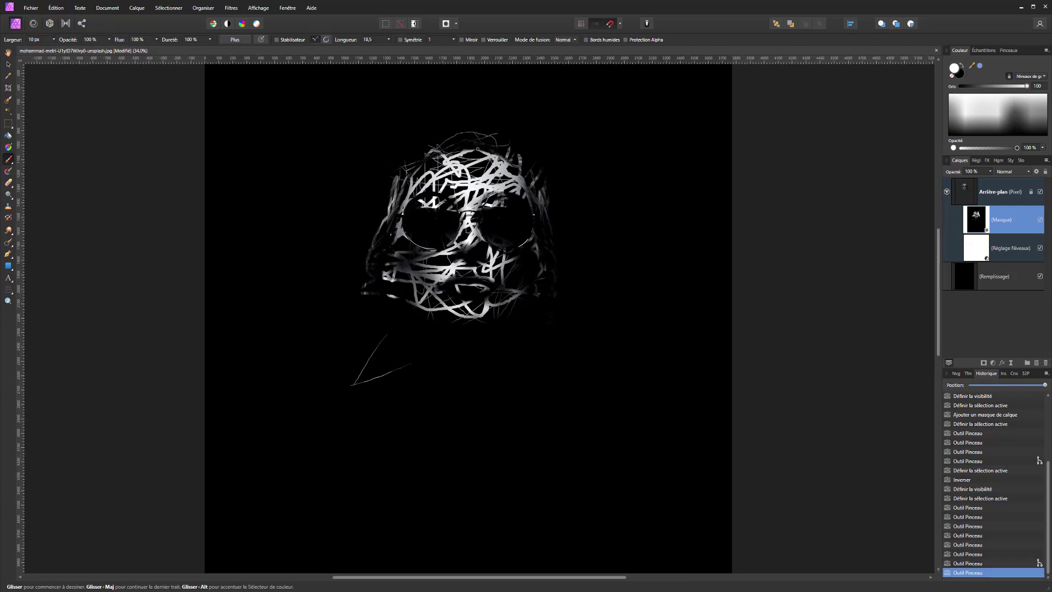
{"action": "mouse_move", "coordinate": [475, 153]}
{"action": "left_mouse_down"}
{"action": "mouse_move", "coordinate": [482, 131]}
{"action": "mouse_move", "coordinate": [513, 154]}
{"action": "left_mouse_up"}
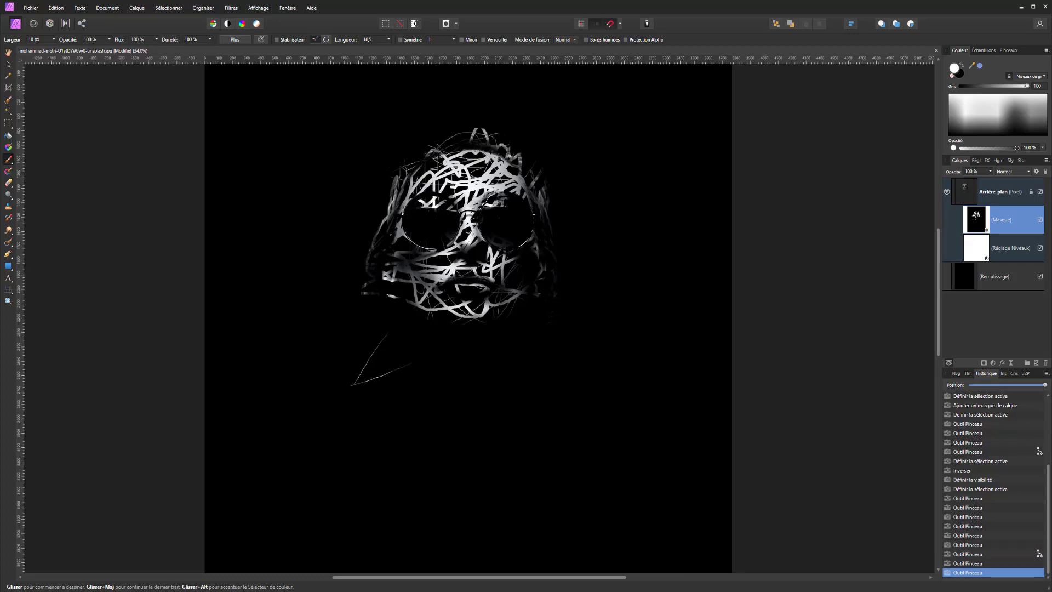
Set the brush width to 6 px and paint more white strokes on the mask over the face, hair outline and chin
{"action": "left_click", "coordinate": [54, 39]}
{"action": "left_click_drag", "start_coordinate": [55, 51], "coordinate": [53, 51]}
{"action": "mouse_move", "coordinate": [392, 191]}
{"action": "left_mouse_down"}
{"action": "mouse_move", "coordinate": [378, 225]}
{"action": "mouse_move", "coordinate": [374, 304]}
{"action": "mouse_move", "coordinate": [452, 318]}
{"action": "mouse_move", "coordinate": [507, 295]}
{"action": "mouse_move", "coordinate": [481, 272]}
{"action": "mouse_move", "coordinate": [484, 250]}
{"action": "mouse_move", "coordinate": [472, 304]}
{"action": "mouse_move", "coordinate": [532, 271]}
{"action": "mouse_move", "coordinate": [478, 322]}
{"action": "mouse_move", "coordinate": [425, 316]}
{"action": "mouse_move", "coordinate": [400, 289]}
{"action": "mouse_move", "coordinate": [470, 263]}
{"action": "left_mouse_up"}
{"action": "mouse_move", "coordinate": [444, 148]}
{"action": "left_mouse_down"}
{"action": "mouse_move", "coordinate": [469, 156]}
{"action": "mouse_move", "coordinate": [450, 152]}
{"action": "mouse_move", "coordinate": [474, 133]}
{"action": "mouse_move", "coordinate": [392, 180]}
{"action": "mouse_move", "coordinate": [486, 147]}
{"action": "mouse_move", "coordinate": [569, 164]}
{"action": "left_mouse_up"}
{"action": "left_click_drag", "start_coordinate": [452, 153], "coordinate": [411, 179]}
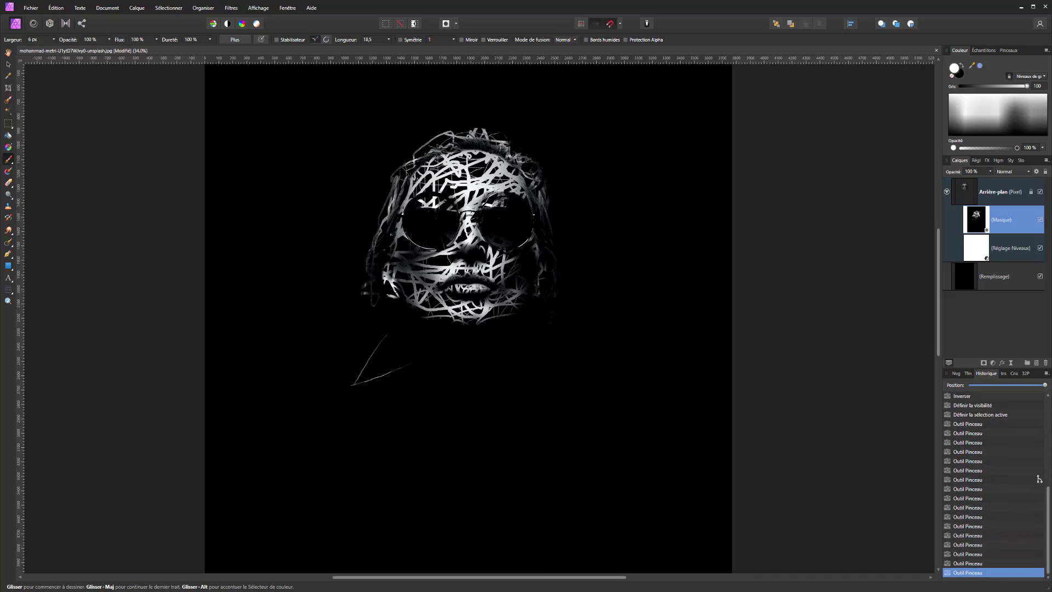
{"action": "left_click_drag", "start_coordinate": [425, 313], "coordinate": [469, 327]}
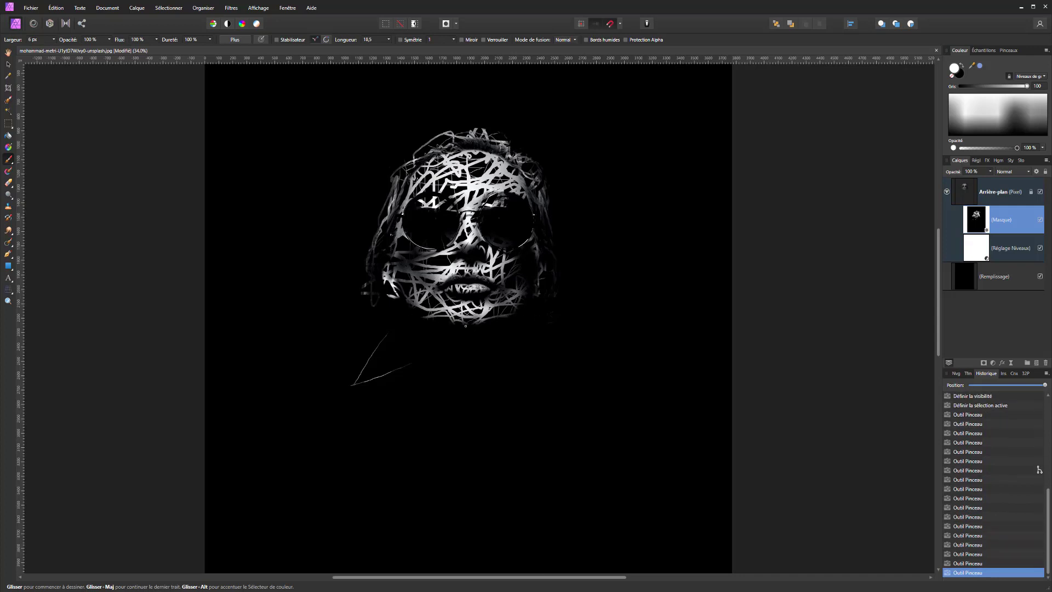
Paint 6 px white strokes on the mask over the lock of hair beside the neck and across the upper chest
{"action": "left_click_drag", "start_coordinate": [388, 384], "coordinate": [431, 382]}
{"action": "mouse_move", "coordinate": [528, 379]}
{"action": "left_mouse_down"}
{"action": "mouse_move", "coordinate": [519, 390]}
{"action": "mouse_move", "coordinate": [571, 381]}
{"action": "left_mouse_up"}
{"action": "mouse_move", "coordinate": [385, 359]}
{"action": "left_mouse_down"}
{"action": "mouse_move", "coordinate": [392, 377]}
{"action": "mouse_move", "coordinate": [346, 407]}
{"action": "mouse_move", "coordinate": [408, 361]}
{"action": "mouse_move", "coordinate": [363, 375]}
{"action": "left_mouse_up"}
{"action": "left_click_drag", "start_coordinate": [398, 356], "coordinate": [375, 335]}
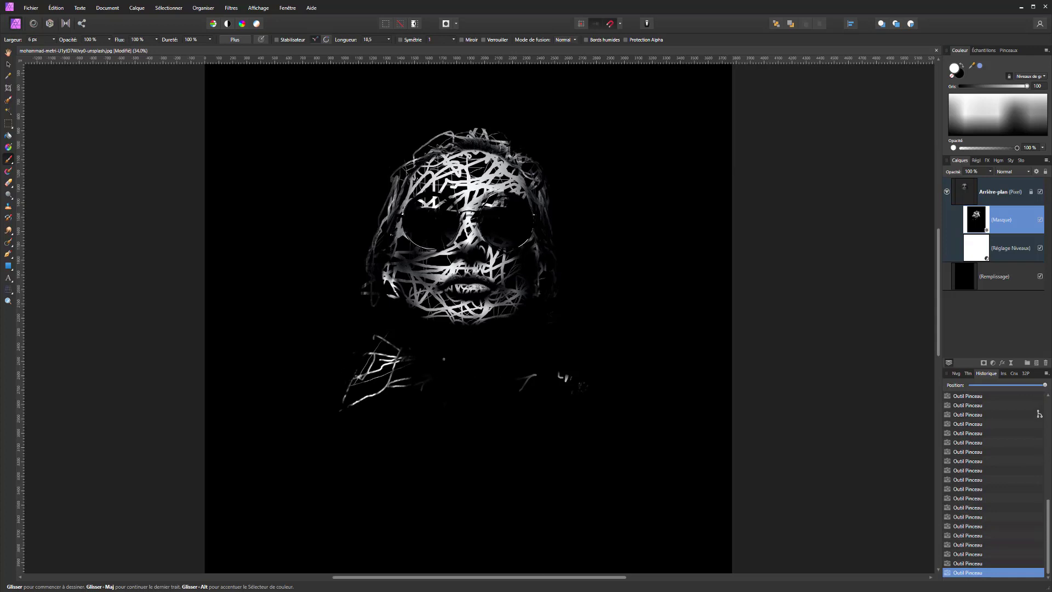
{"action": "left_click_drag", "start_coordinate": [398, 396], "coordinate": [399, 364]}
{"action": "left_click_drag", "start_coordinate": [374, 386], "coordinate": [412, 375]}
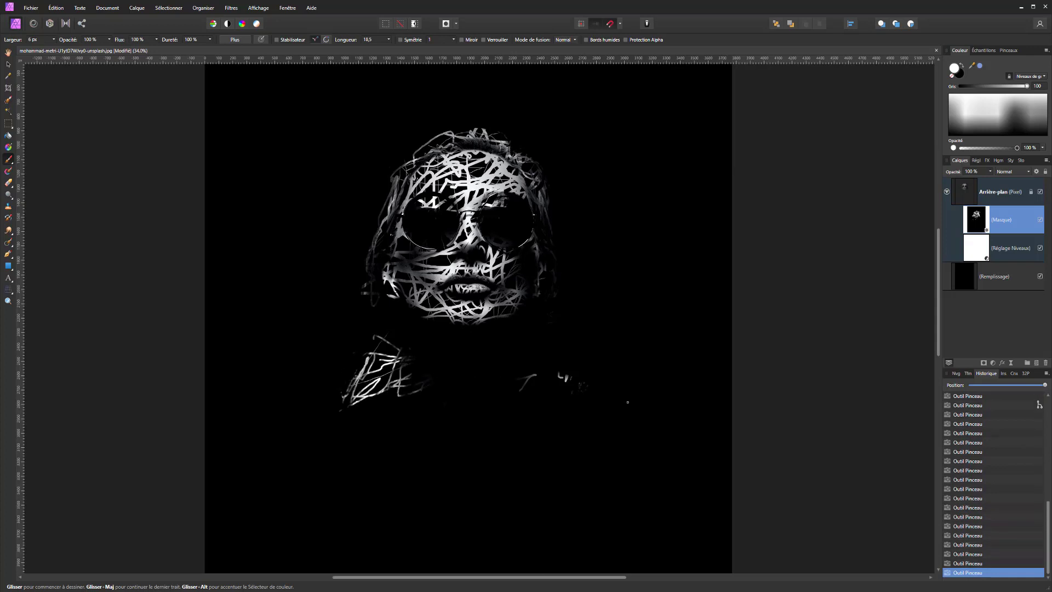
Paint a 6 px white stroke on the mask across the shoulder opposite the lock of hair and check the hair outline
{"action": "left_click_drag", "start_coordinate": [524, 385], "coordinate": [567, 392]}
{"action": "scroll", "coordinate": [559, 383], "scroll_direction": "down", "scroll_amount": 3}
{"action": "scroll", "coordinate": [559, 378], "scroll_direction": "up", "scroll_amount": 2}
{"action": "scroll", "coordinate": [559, 374], "scroll_direction": "down", "scroll_amount": 2}
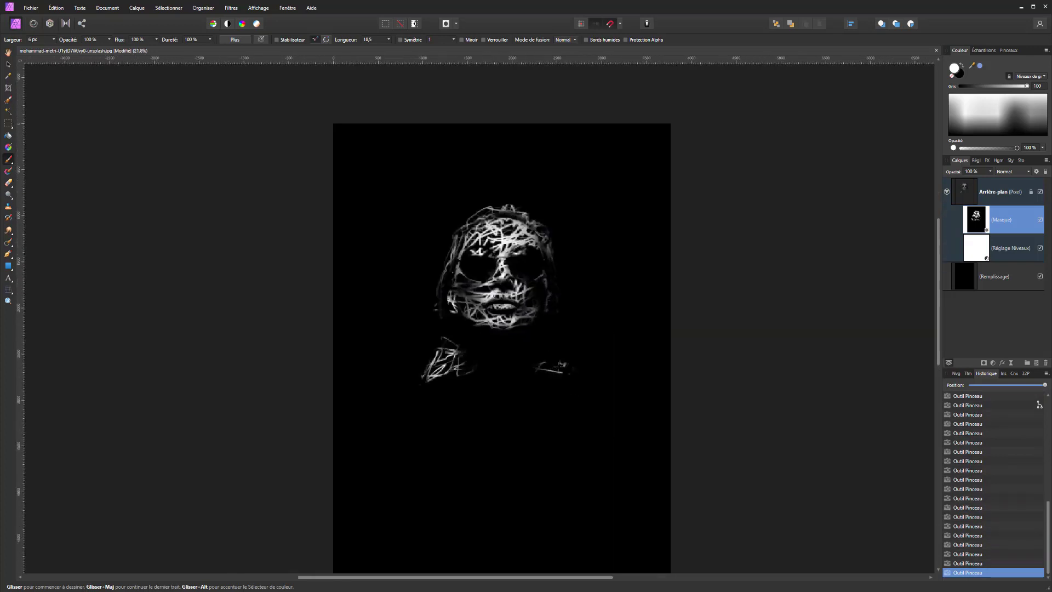
{"action": "scroll", "coordinate": [559, 366], "scroll_direction": "up", "scroll_amount": 1}
{"action": "scroll", "coordinate": [554, 359], "scroll_direction": "down", "scroll_amount": 1}
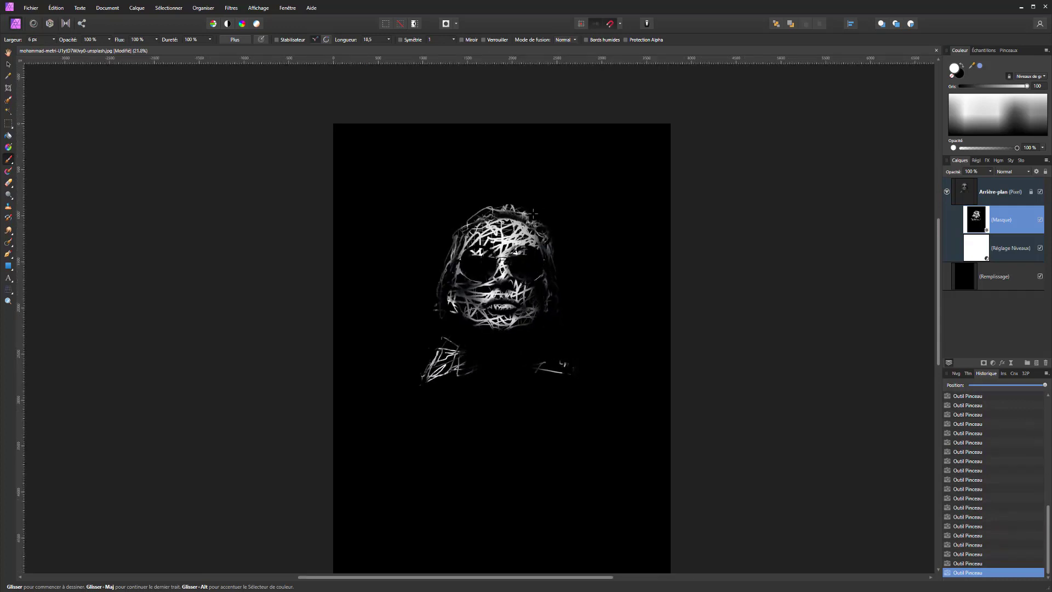
{"action": "mouse_move", "coordinate": [473, 224]}
{"action": "left_mouse_down"}
{"action": "mouse_move", "coordinate": [465, 214]}
{"action": "mouse_move", "coordinate": [459, 244]}
{"action": "left_mouse_up"}
Hide the black fill layer to inspect the scribbled strokes on transparency, and show it again
{"action": "left_click", "coordinate": [1040, 277]}
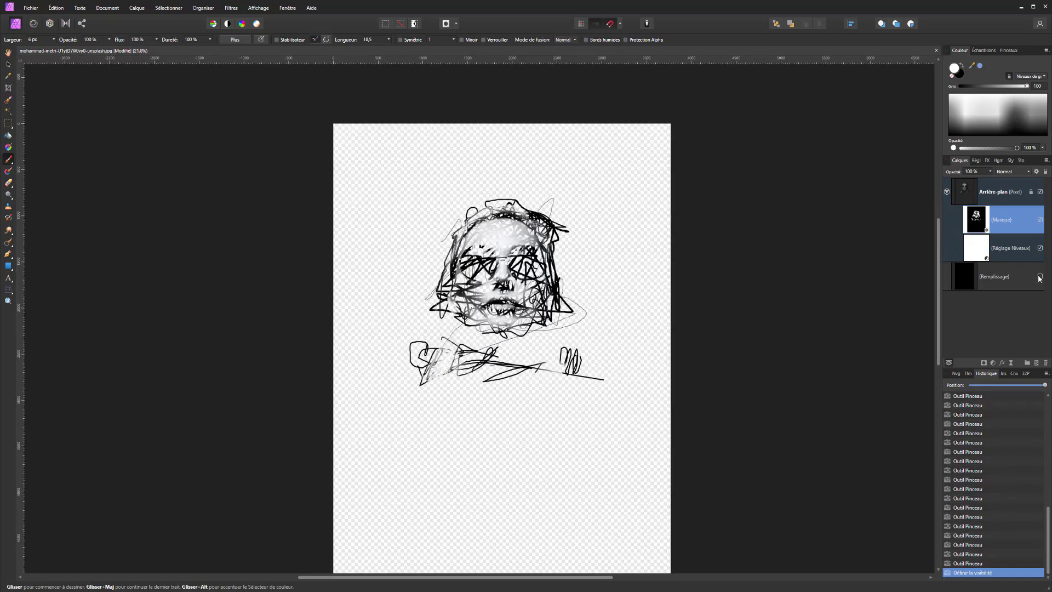
{"action": "left_click", "coordinate": [1040, 277]}
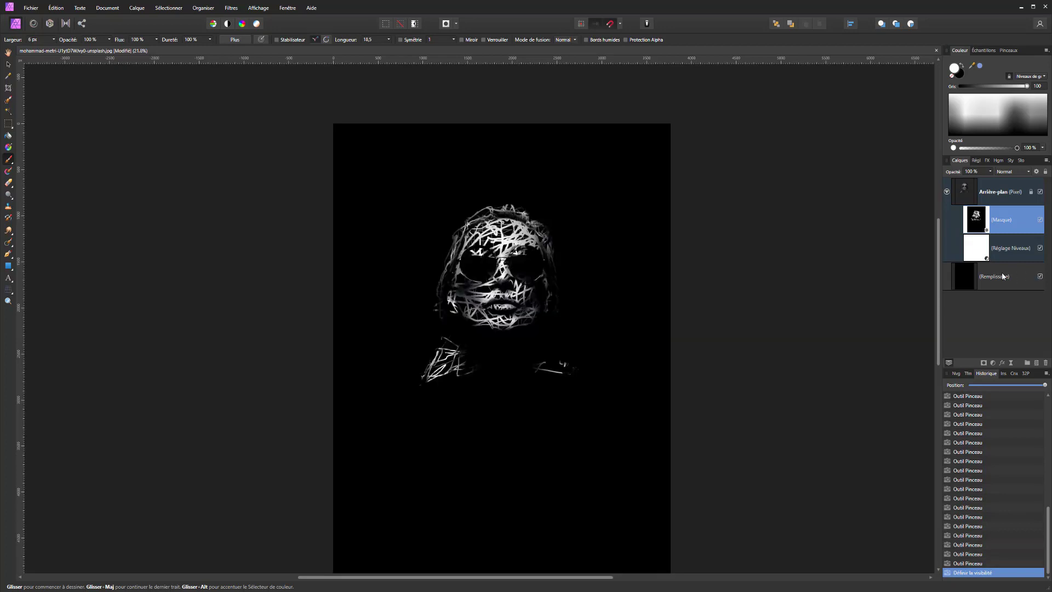
Try a light blue colour on the fill layer with the Flood Fill tool and return it to black with all CMYK values at 100
{"action": "left_click", "coordinate": [967, 276]}
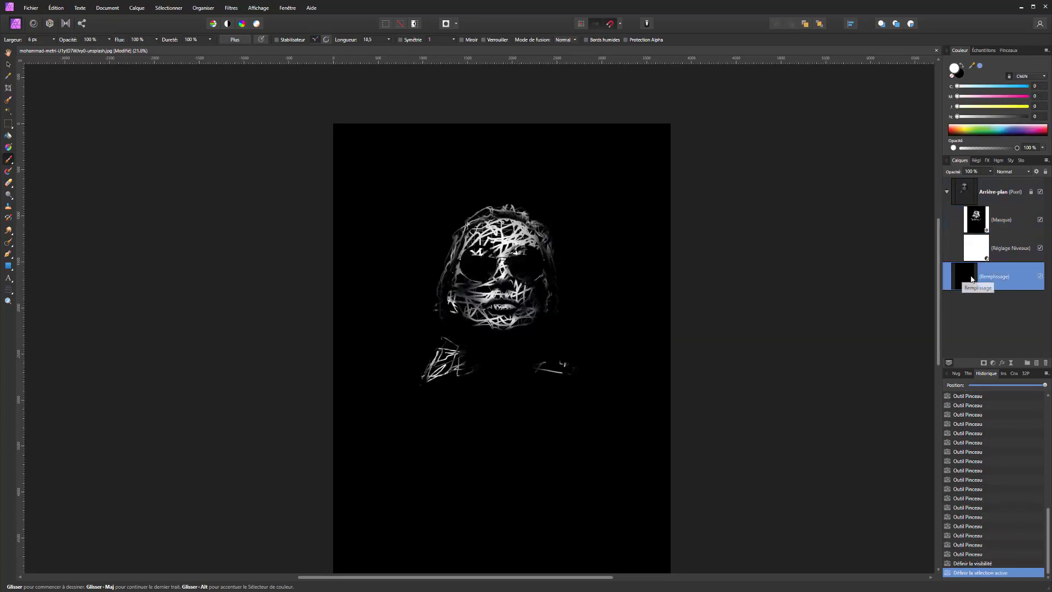
{"action": "left_click", "coordinate": [985, 86]}
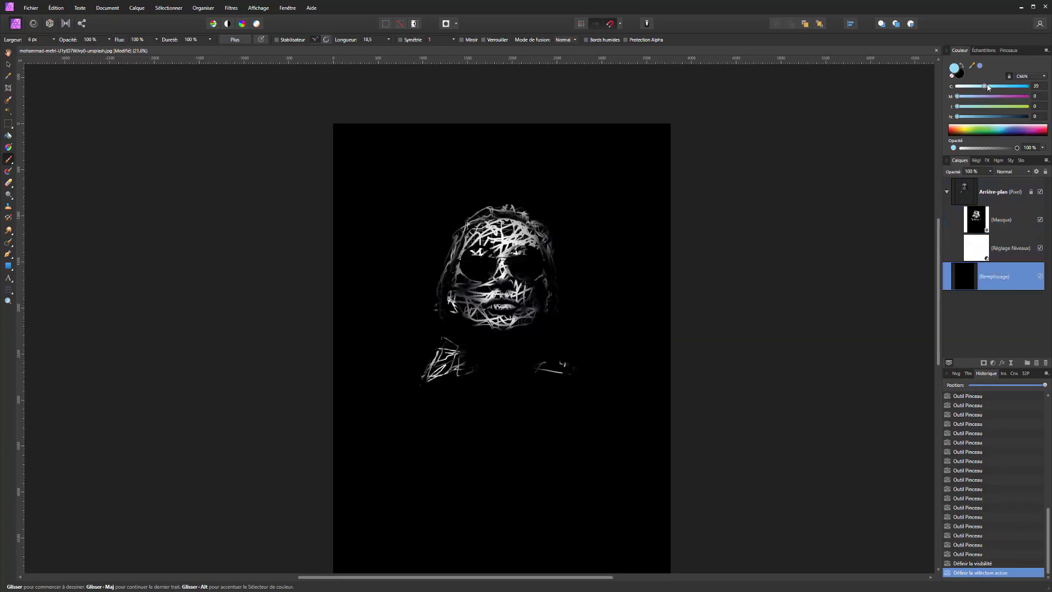
{"action": "left_click_drag", "start_coordinate": [989, 86], "coordinate": [1026, 86]}
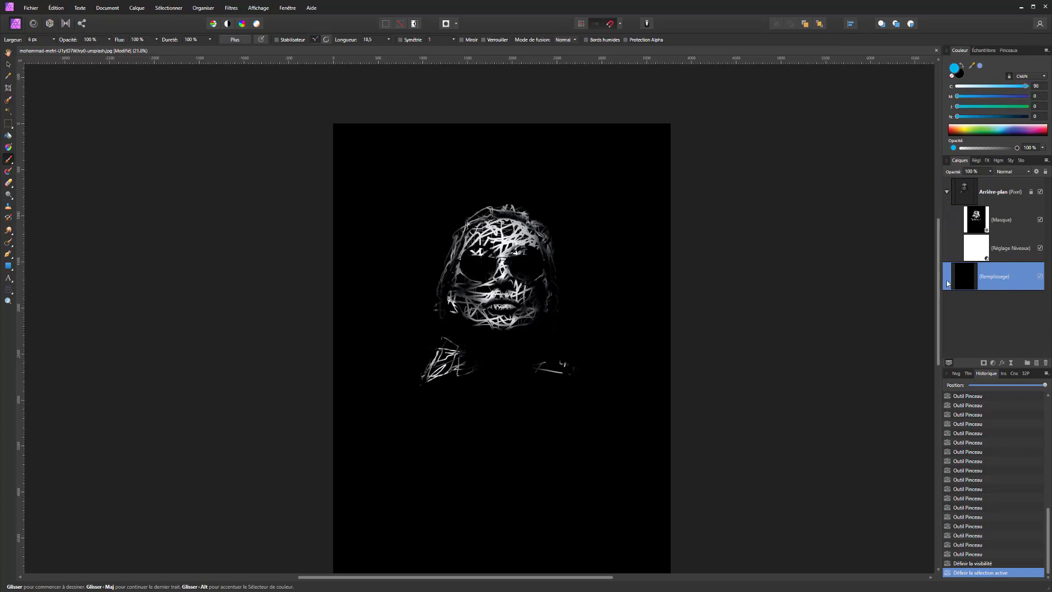
{"action": "left_click", "coordinate": [8, 135]}
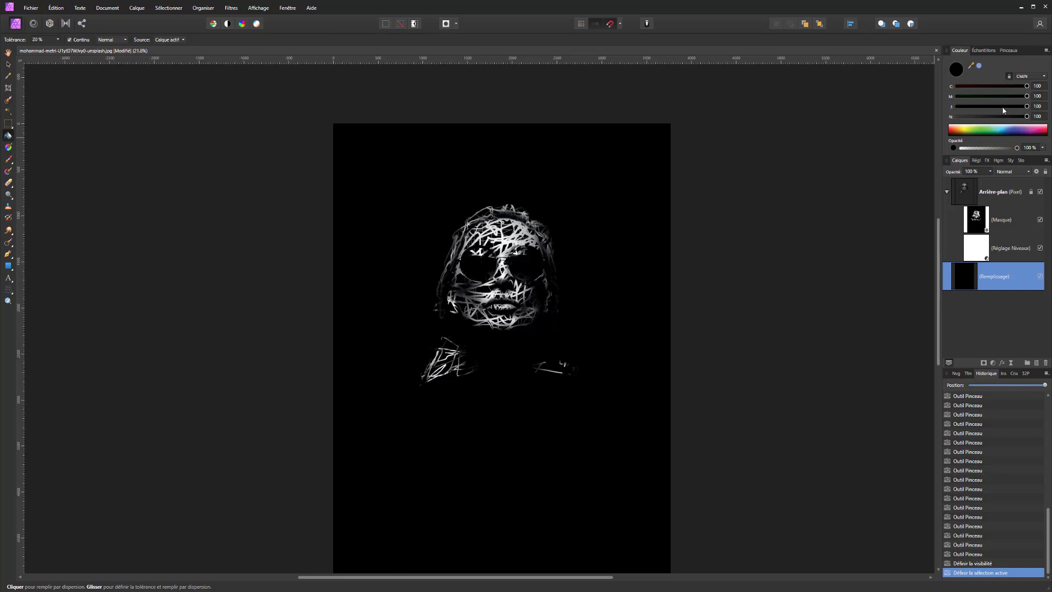
{"action": "left_click", "coordinate": [1000, 133]}
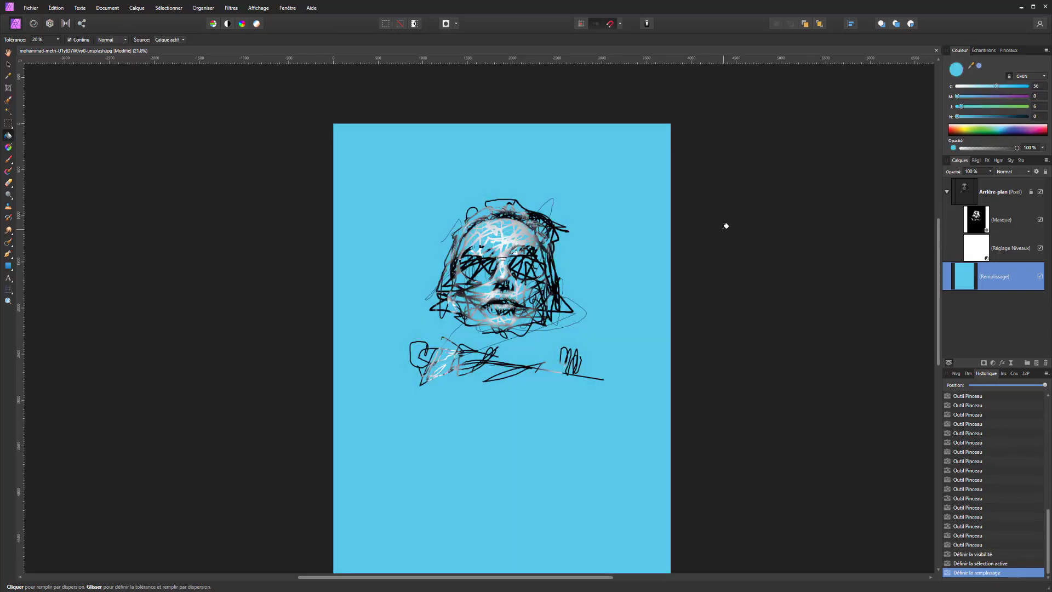
{"action": "left_click_drag", "start_coordinate": [998, 86], "coordinate": [1037, 99]}
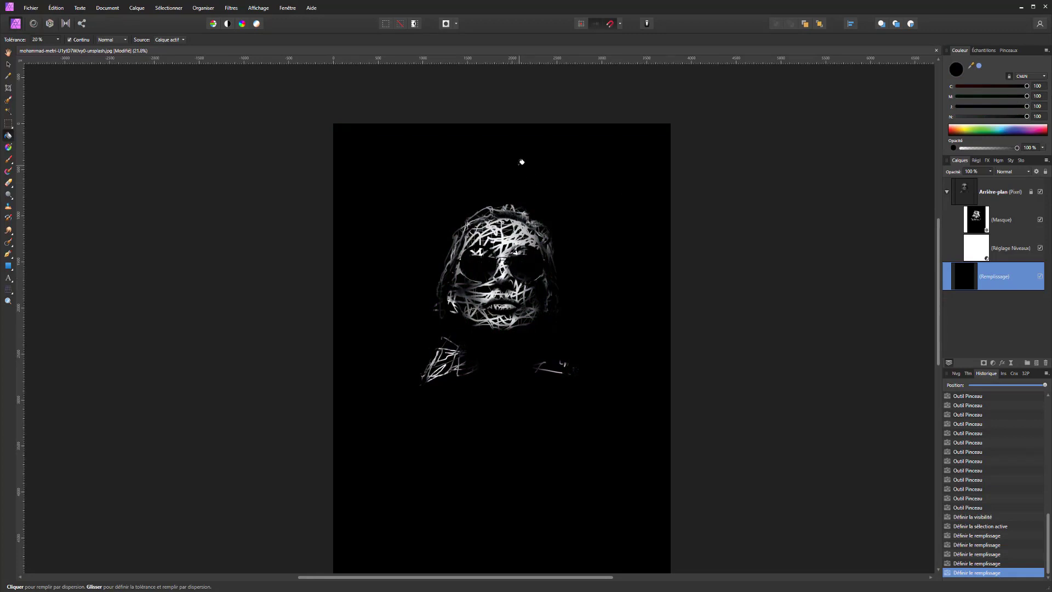
Switch to the Move tool and clear the layer selection to view the finished scribble portrait
{"action": "left_click", "coordinate": [7, 65]}
{"action": "left_click", "coordinate": [210, 146]}
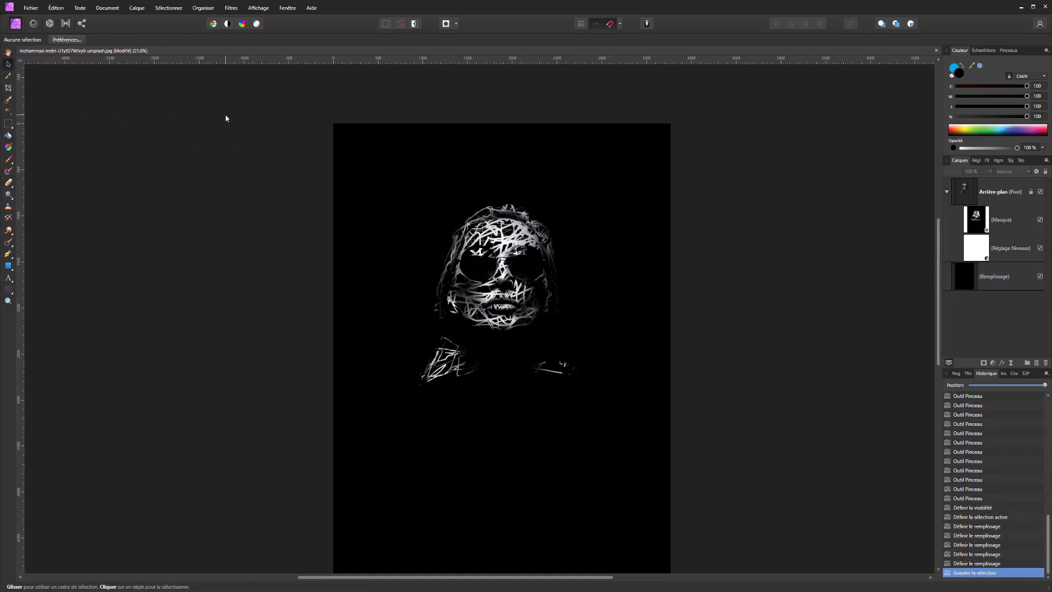
{"action": "scroll", "coordinate": [563, 226], "scroll_direction": "up", "scroll_amount": 2}
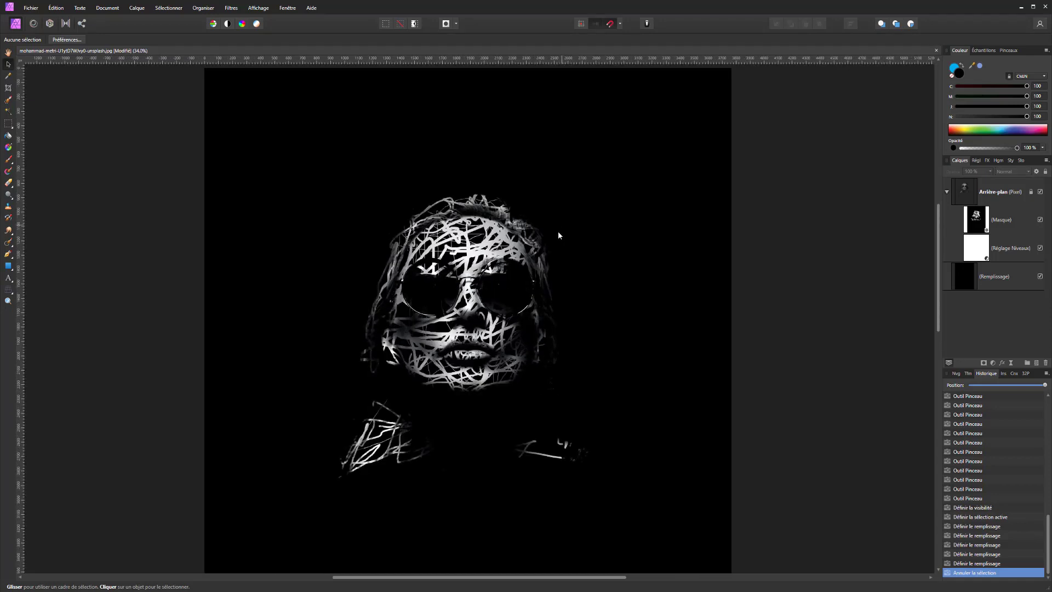
{"action": "scroll", "coordinate": [594, 337], "scroll_direction": "down", "scroll_amount": 2}
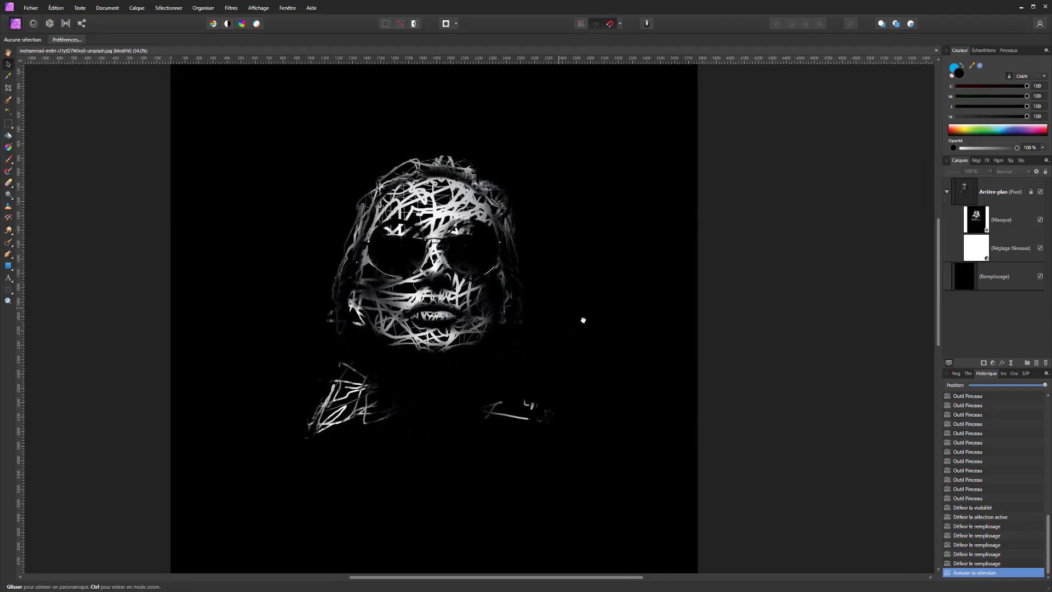